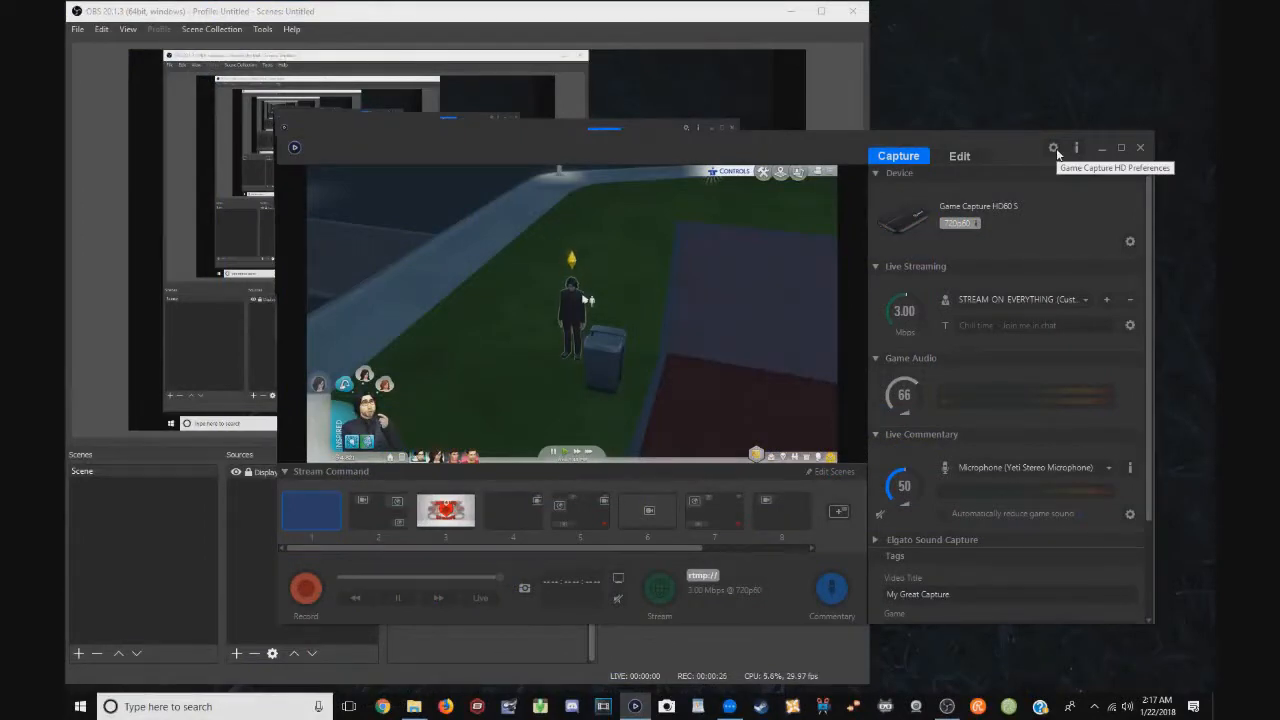
Review the Game Capture HD preferences for capture locations, sharing and file exports, hotkeys and video codec, then close them without changes
{"action": "left_click", "coordinate": [1053, 148]}
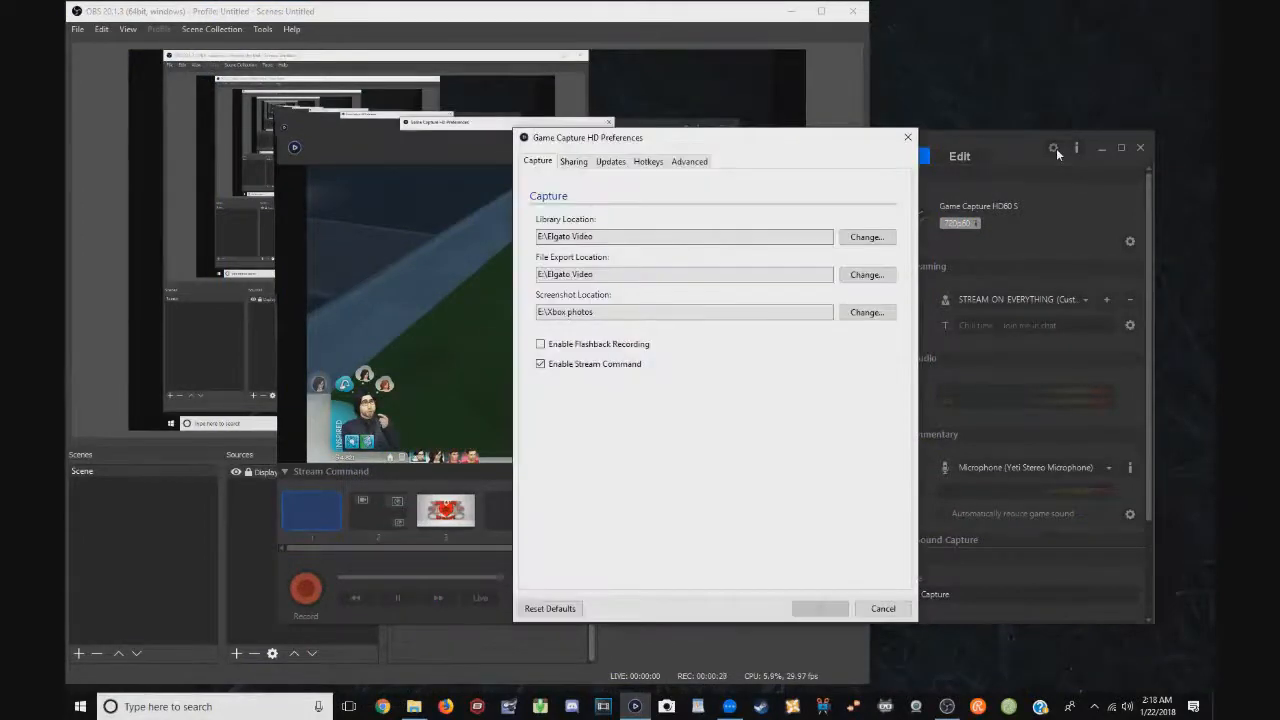
{"action": "left_click", "coordinate": [596, 237]}
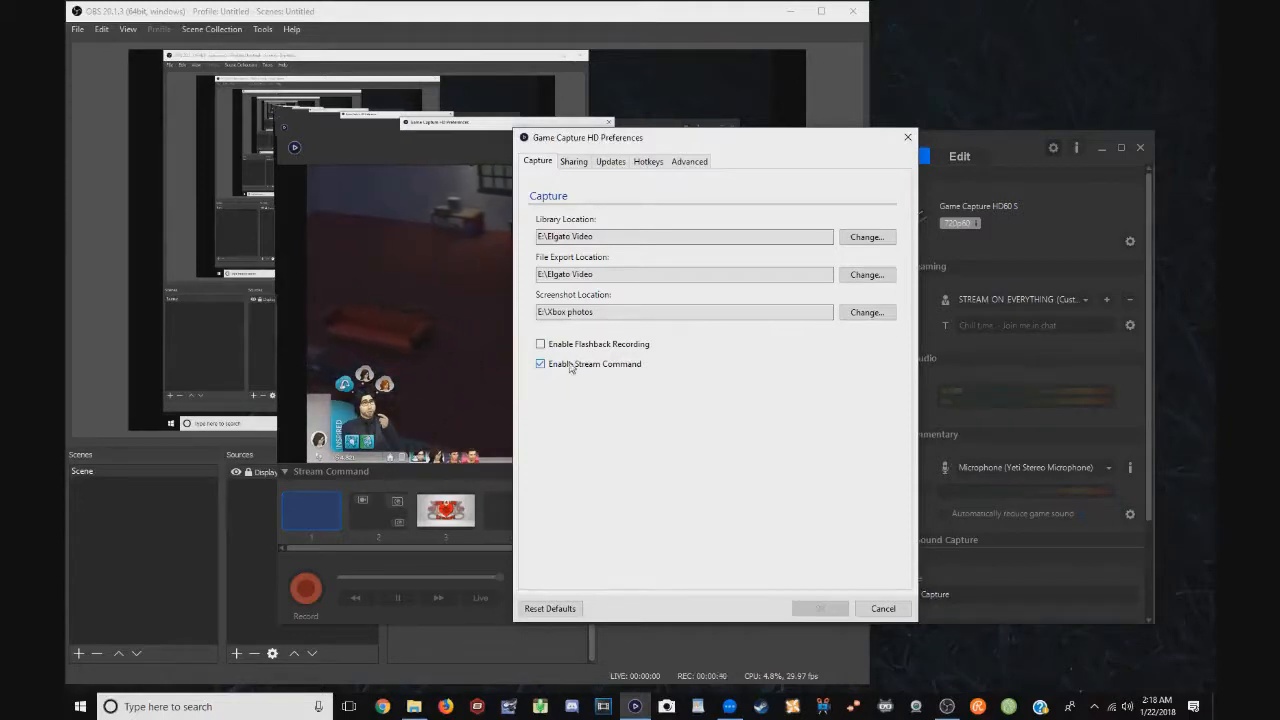
{"action": "left_click", "coordinate": [574, 162]}
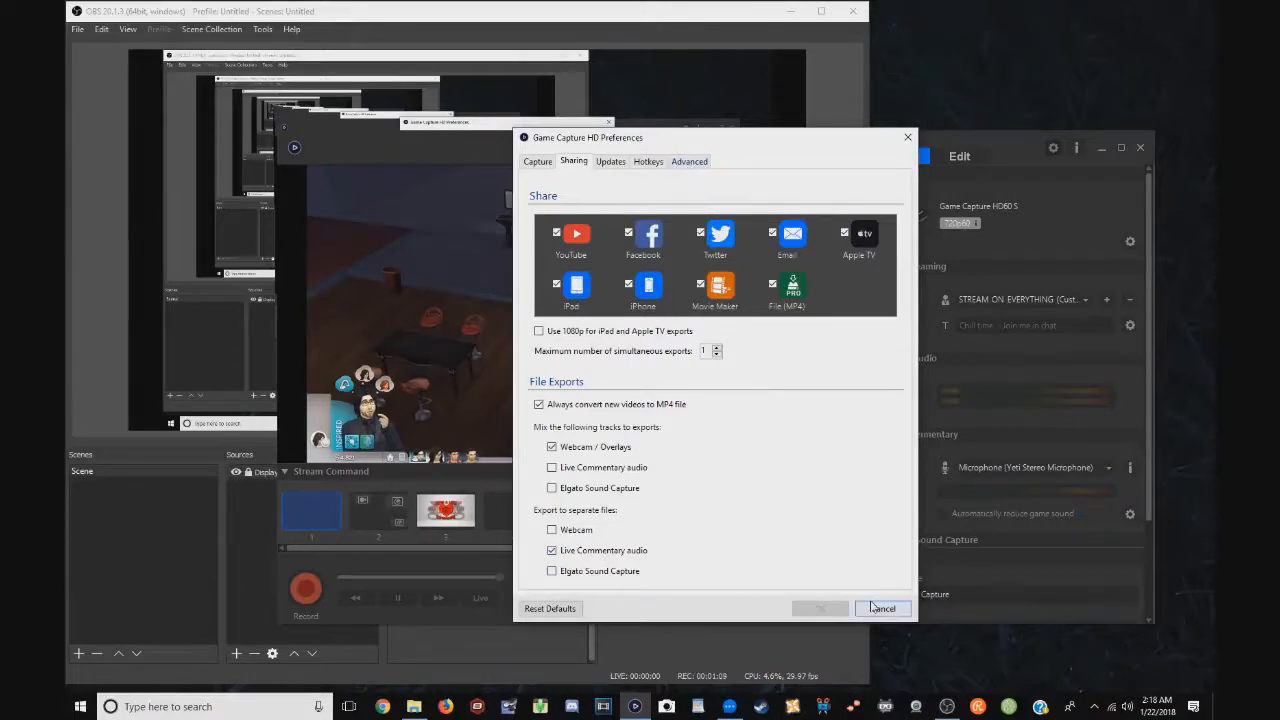
{"action": "left_click", "coordinate": [612, 163]}
{"action": "left_click", "coordinate": [649, 164]}
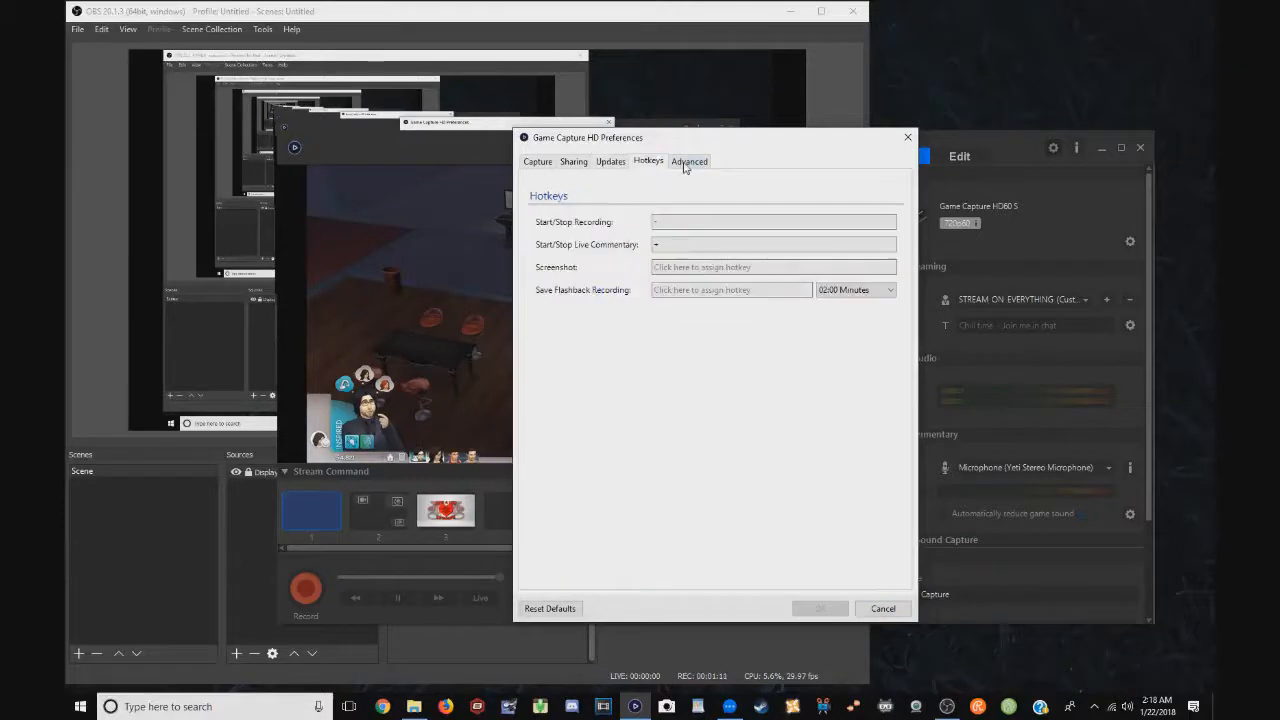
{"action": "left_click", "coordinate": [687, 163]}
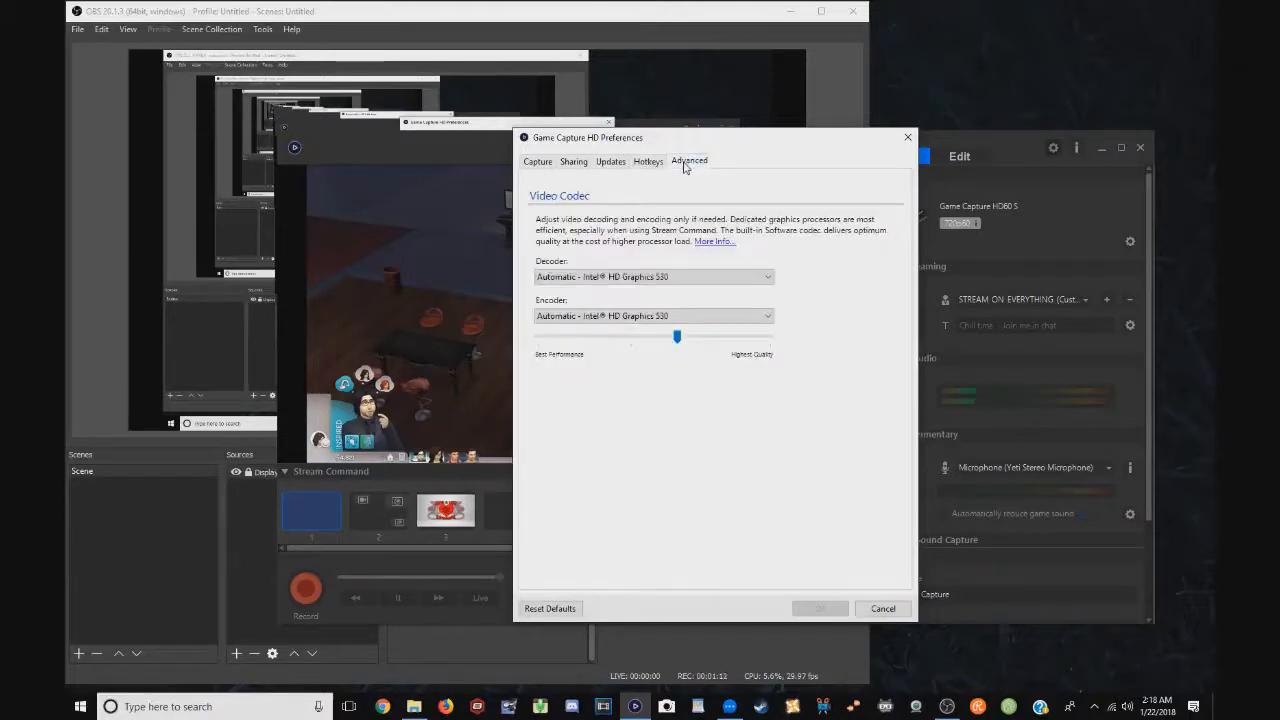
{"action": "left_click", "coordinate": [867, 607]}
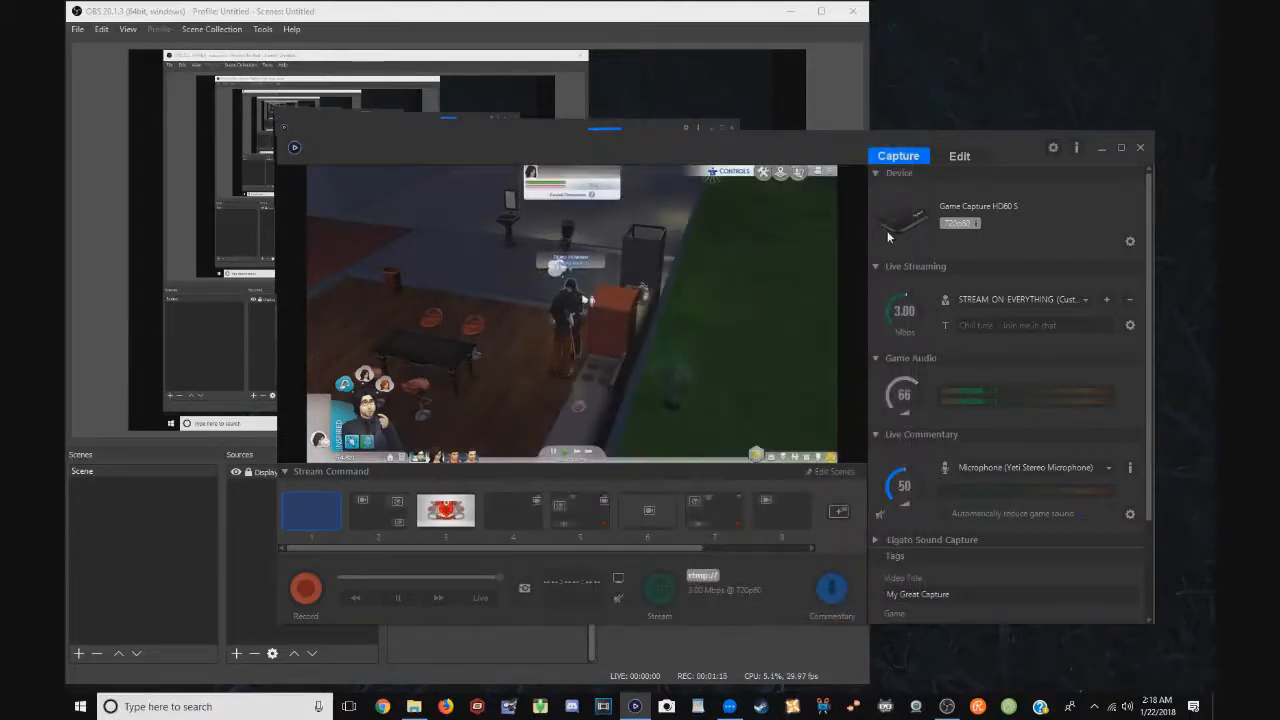
Record a short gameplay capture with live commentary enabled, using Microphone (Yeti Stereo Microphone) as the commentary source
{"action": "mouse_move", "coordinate": [918, 390]}
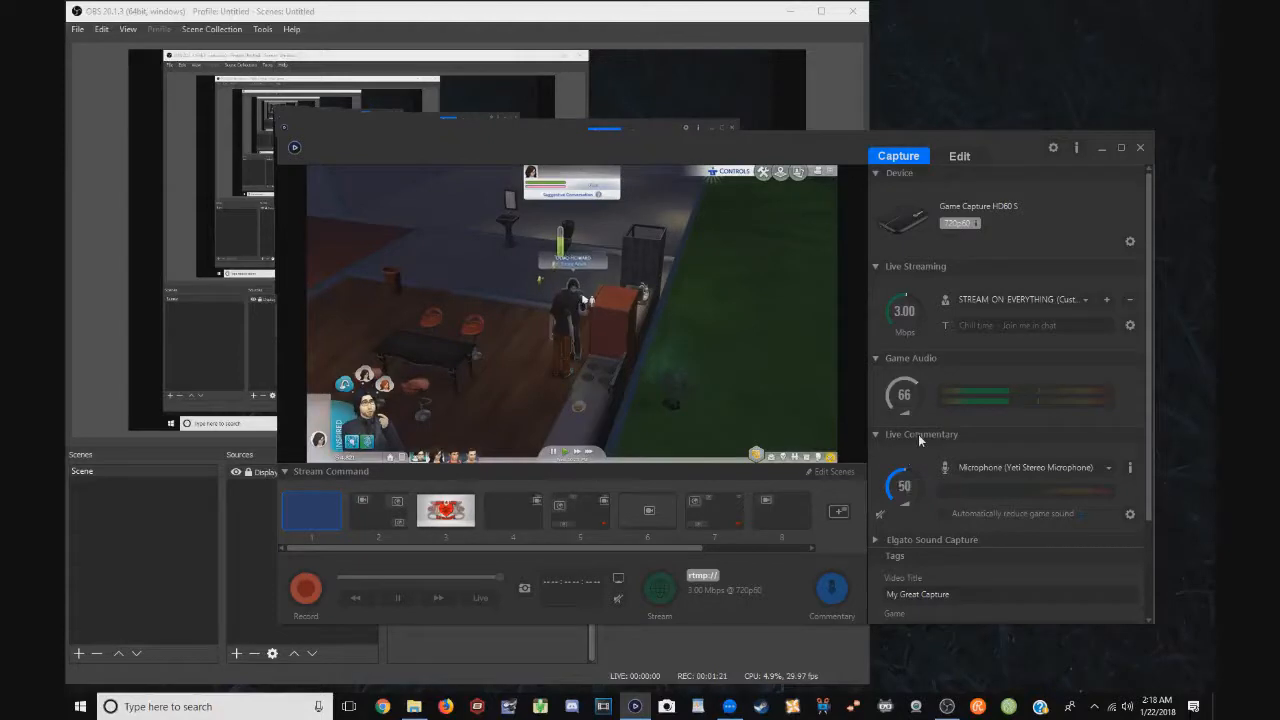
{"action": "left_click", "coordinate": [1107, 471]}
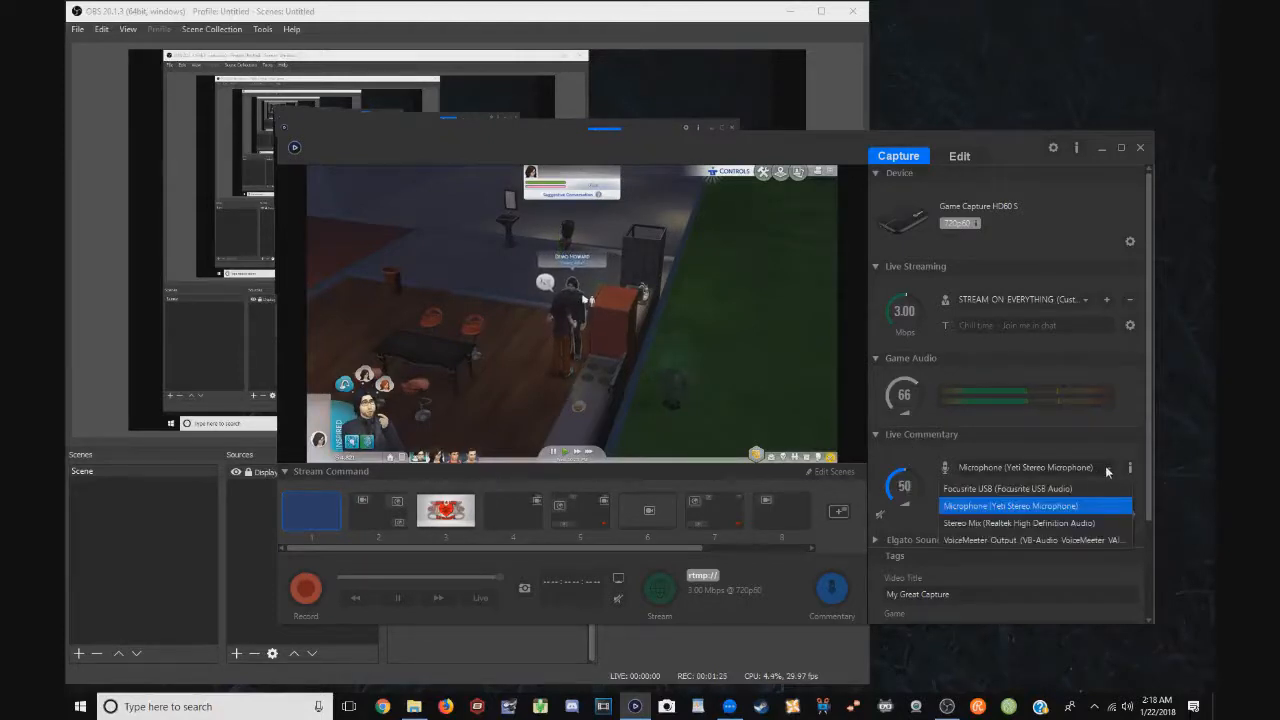
{"action": "left_click", "coordinate": [1057, 507]}
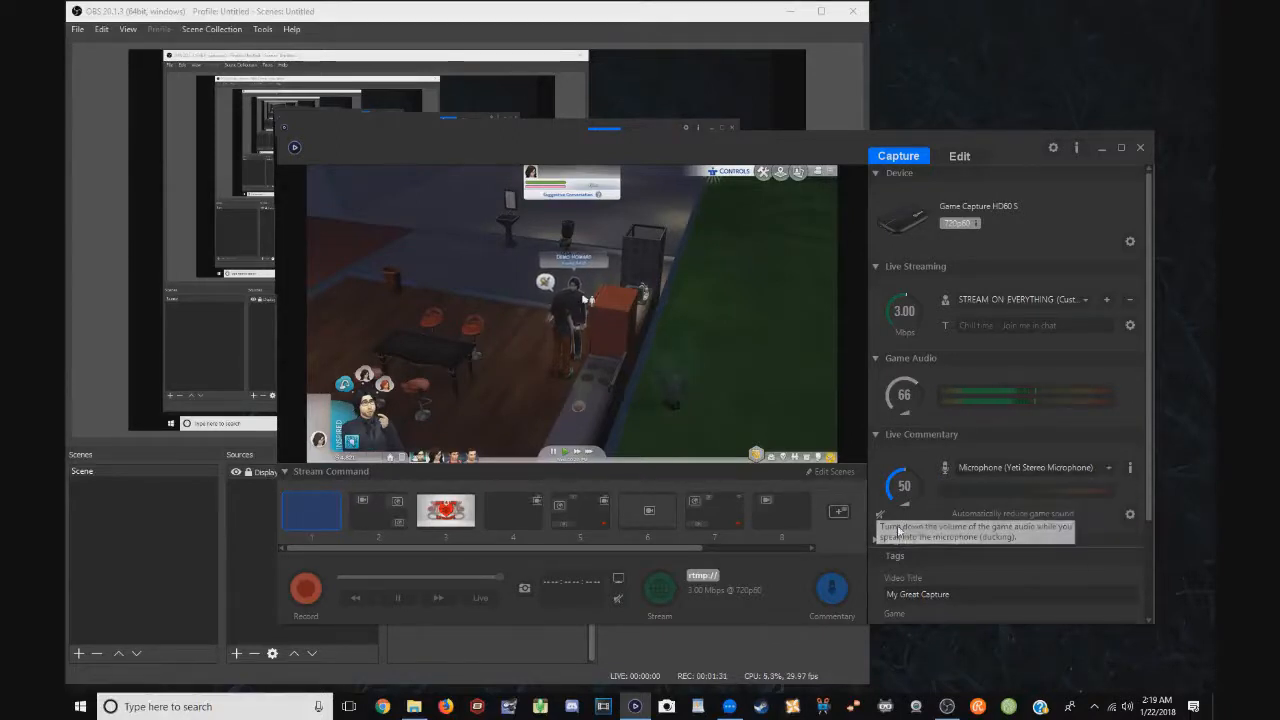
{"action": "left_click", "coordinate": [831, 590]}
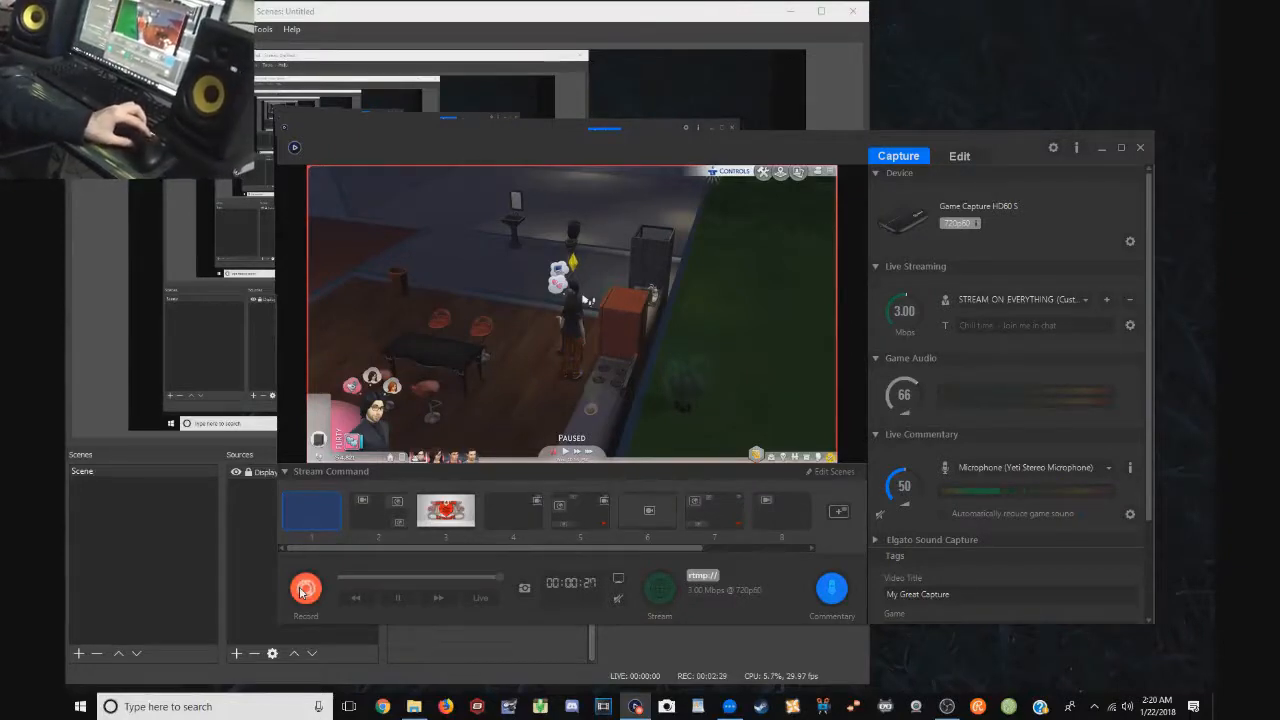
{"action": "left_click", "coordinate": [303, 590]}
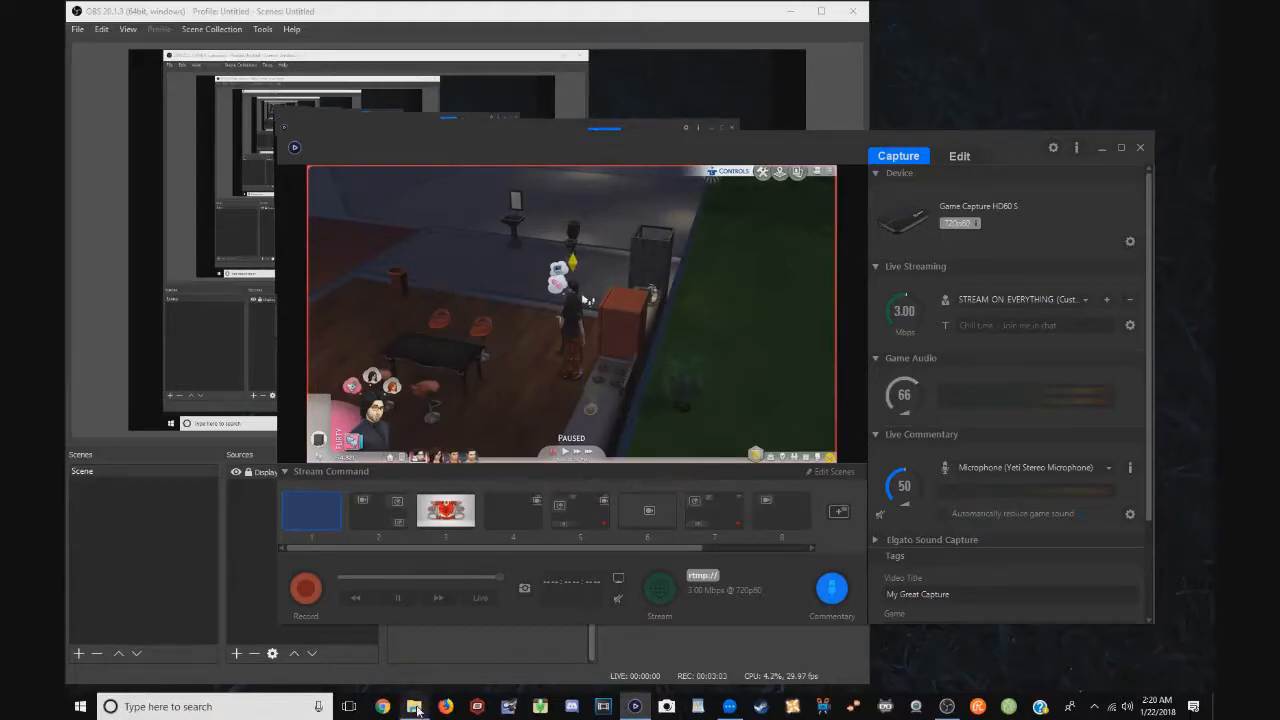
Switch to File Explorer and go to the newest recordings in the Elgato Video folder
{"action": "mouse_move", "coordinate": [417, 709]}
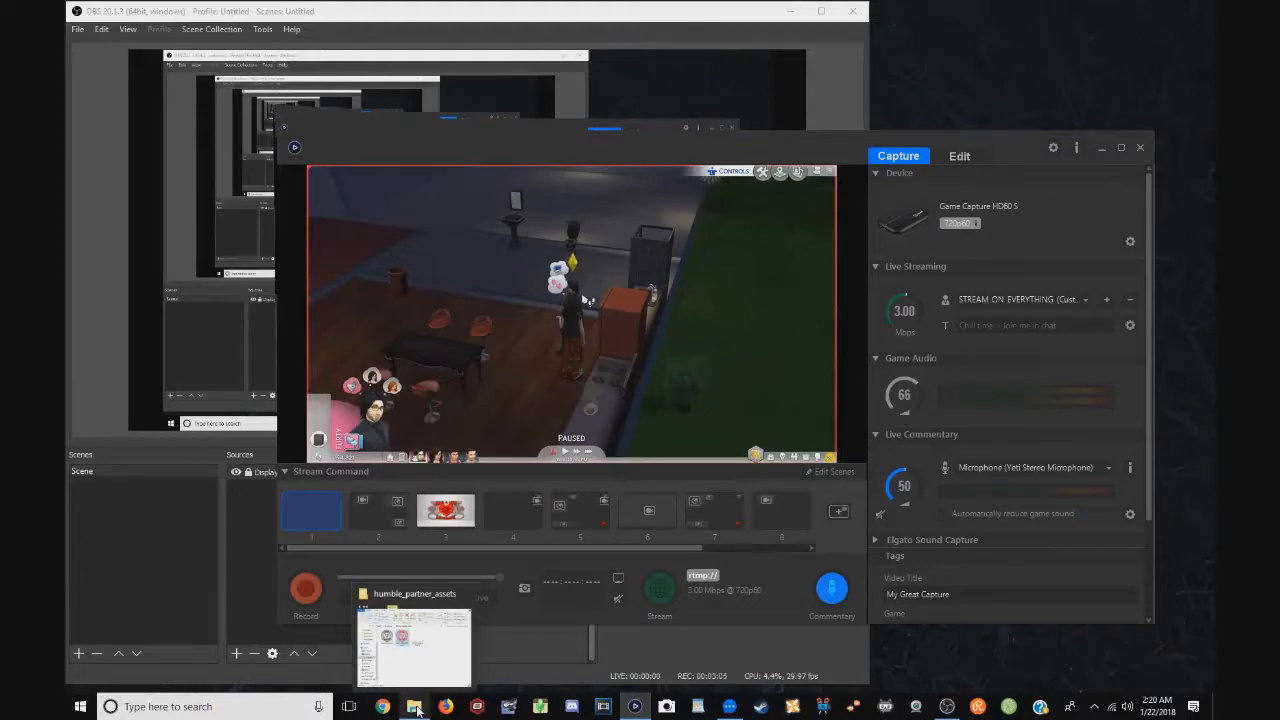
{"action": "left_click", "coordinate": [407, 617]}
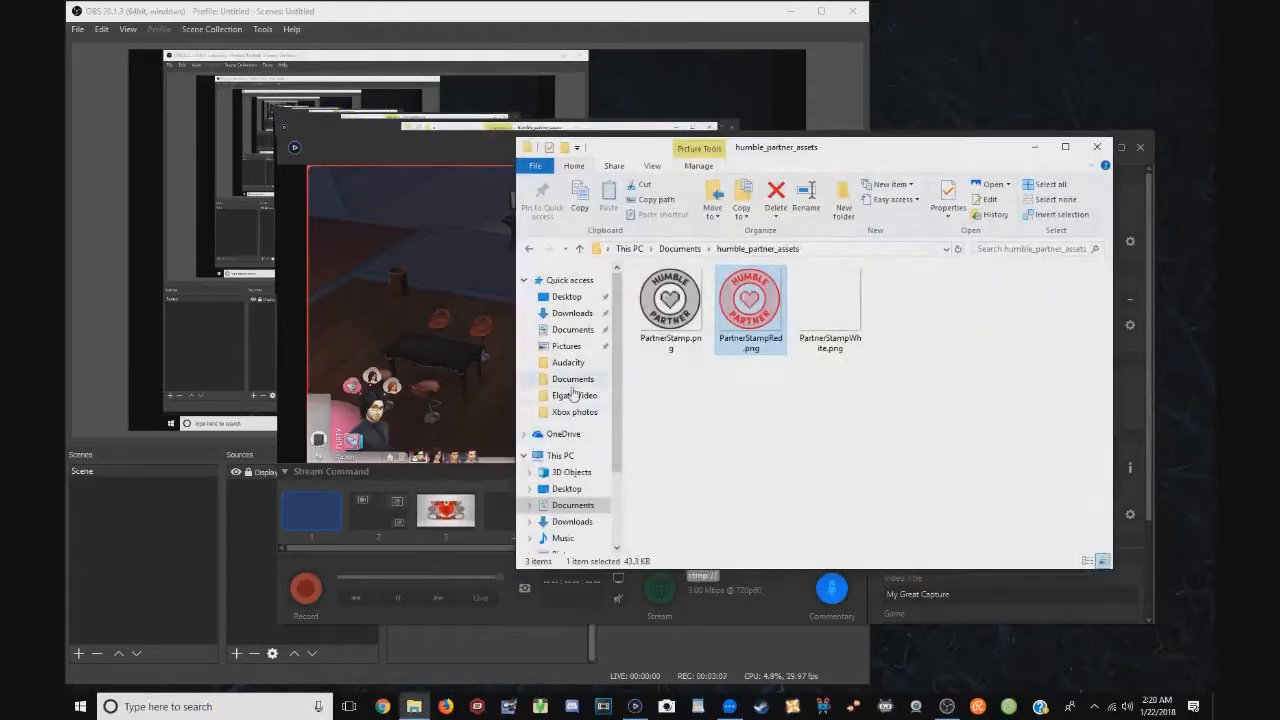
{"action": "left_click", "coordinate": [574, 397]}
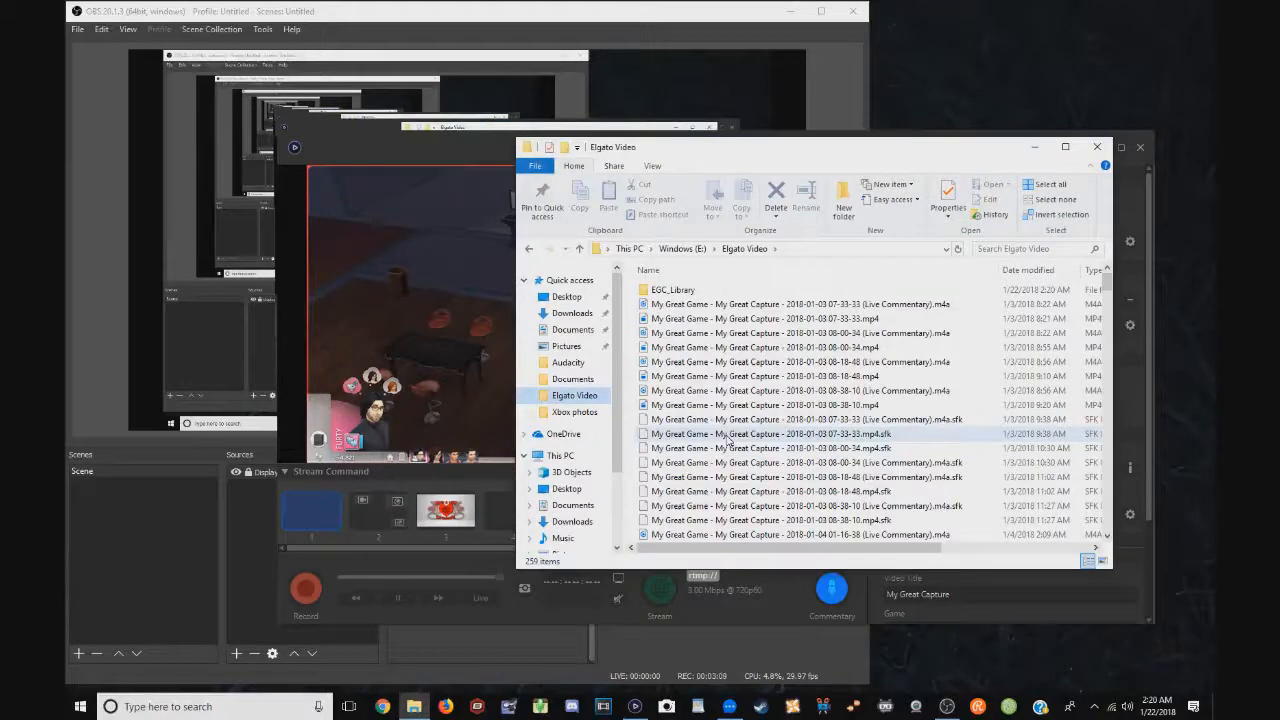
{"action": "scroll", "coordinate": [727, 440], "scroll_direction": "down", "scroll_amount": 20}
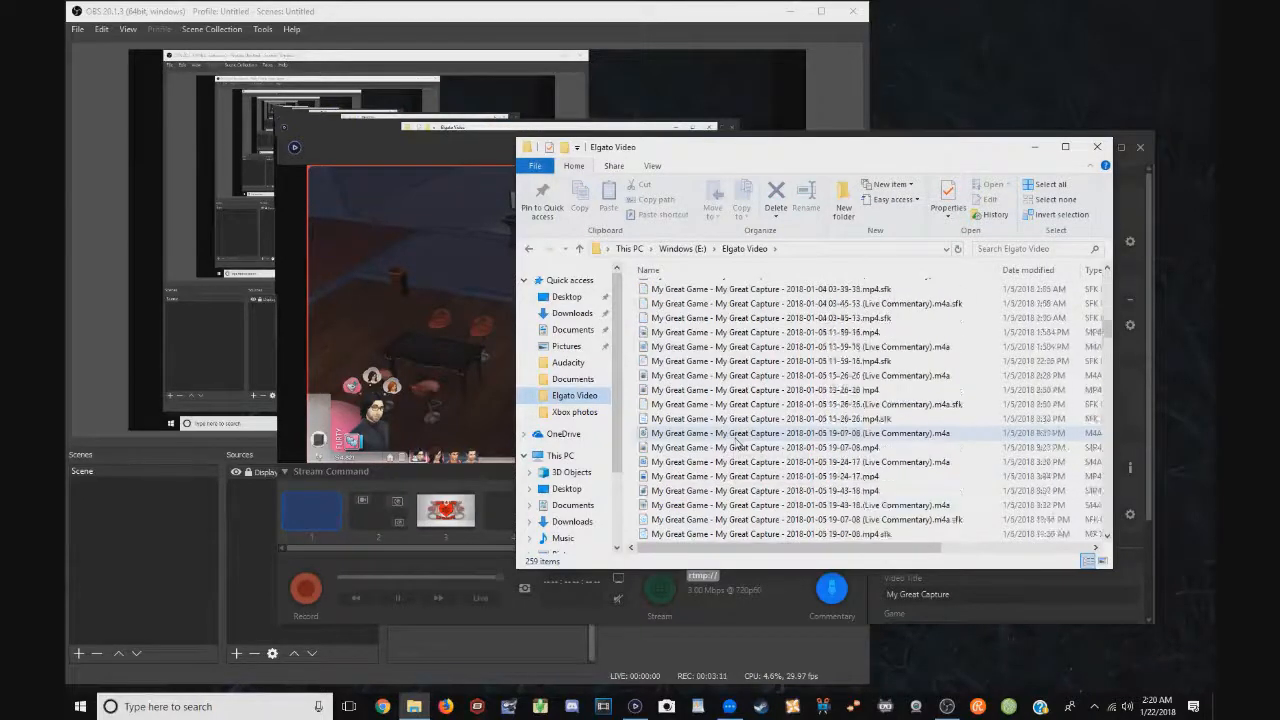
{"action": "scroll", "coordinate": [737, 443], "scroll_direction": "down", "scroll_amount": 15}
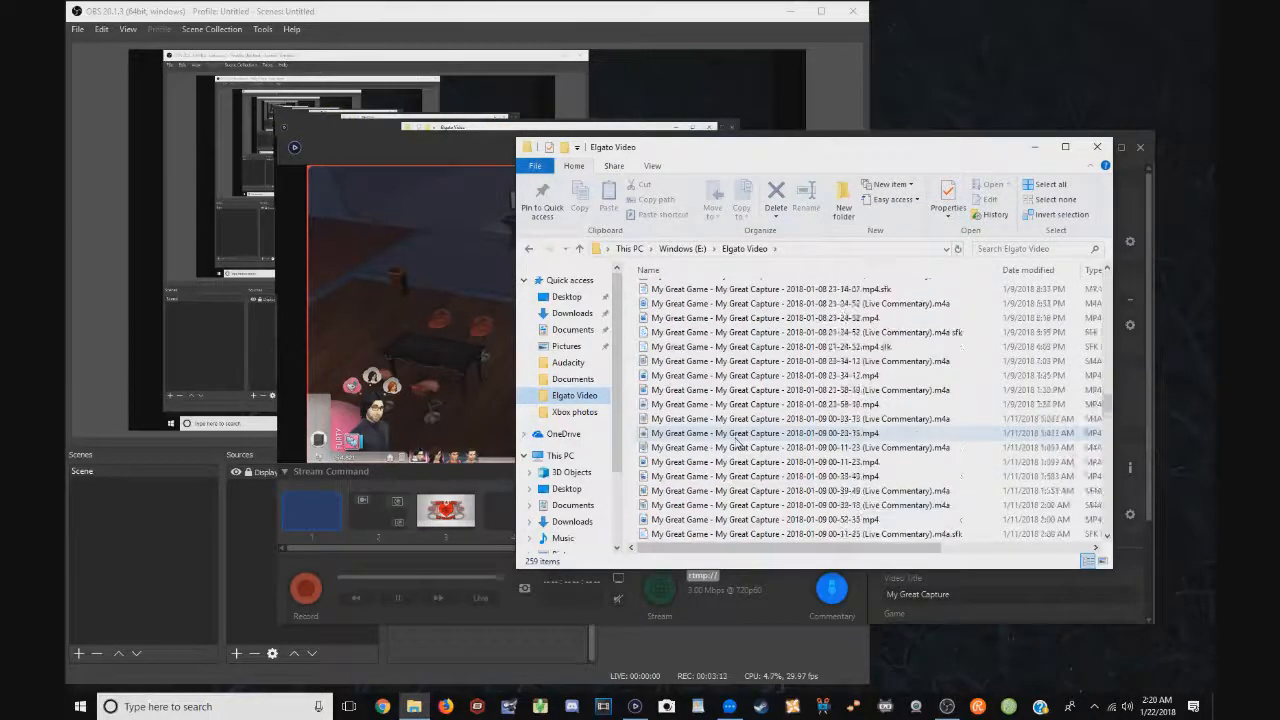
{"action": "scroll", "coordinate": [737, 445], "scroll_direction": "down", "scroll_amount": 15}
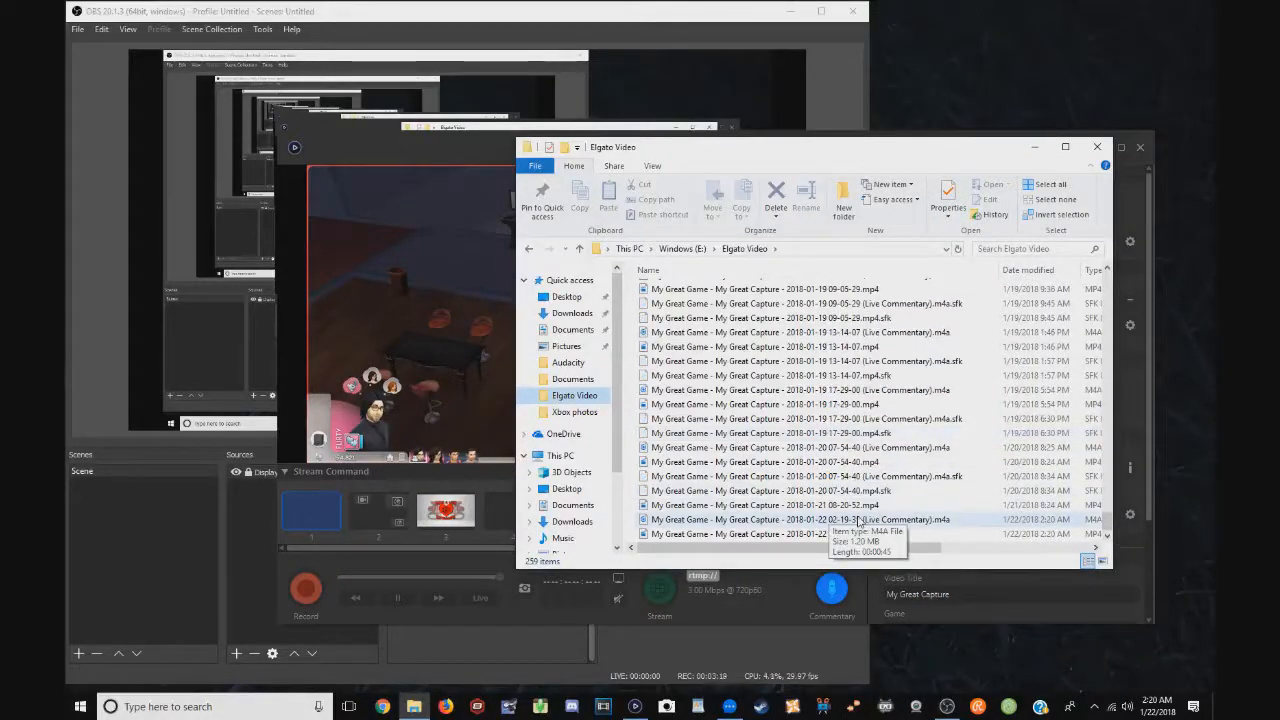
{"action": "left_click", "coordinate": [785, 534]}
{"action": "left_click", "coordinate": [741, 520], "text": "shift"}
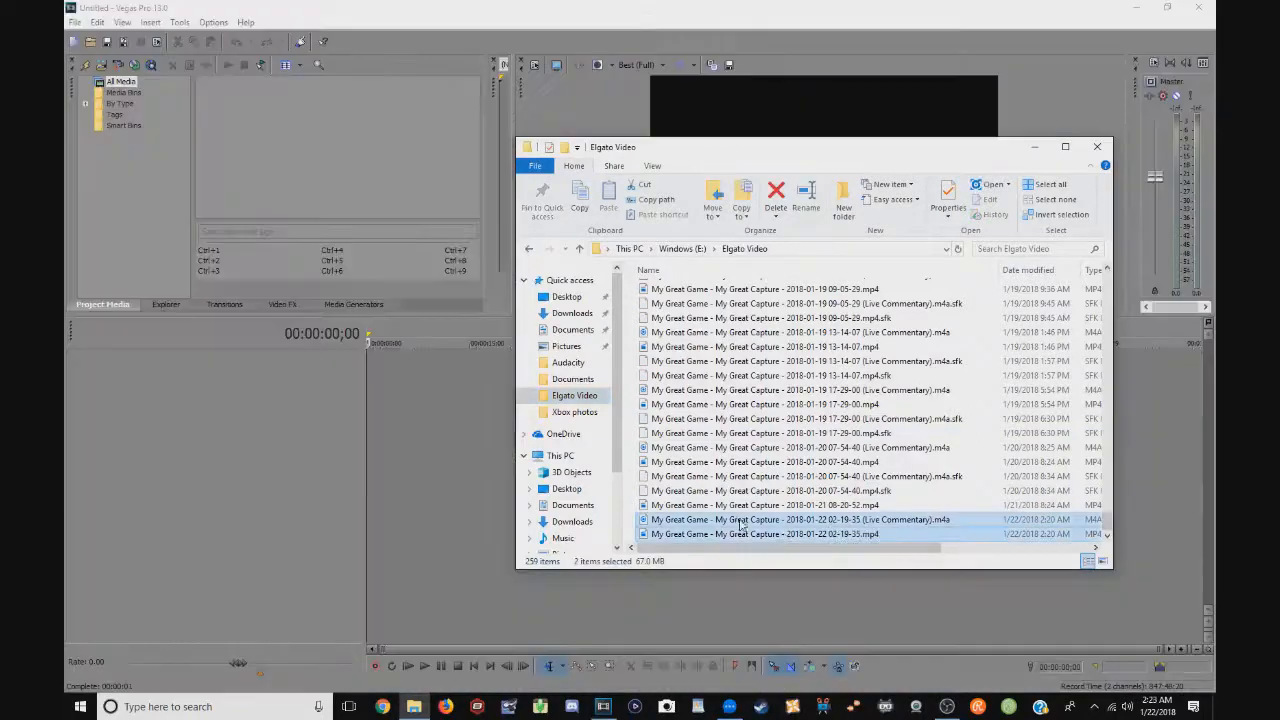
{"action": "left_click_drag", "start_coordinate": [741, 523], "coordinate": [434, 412]}
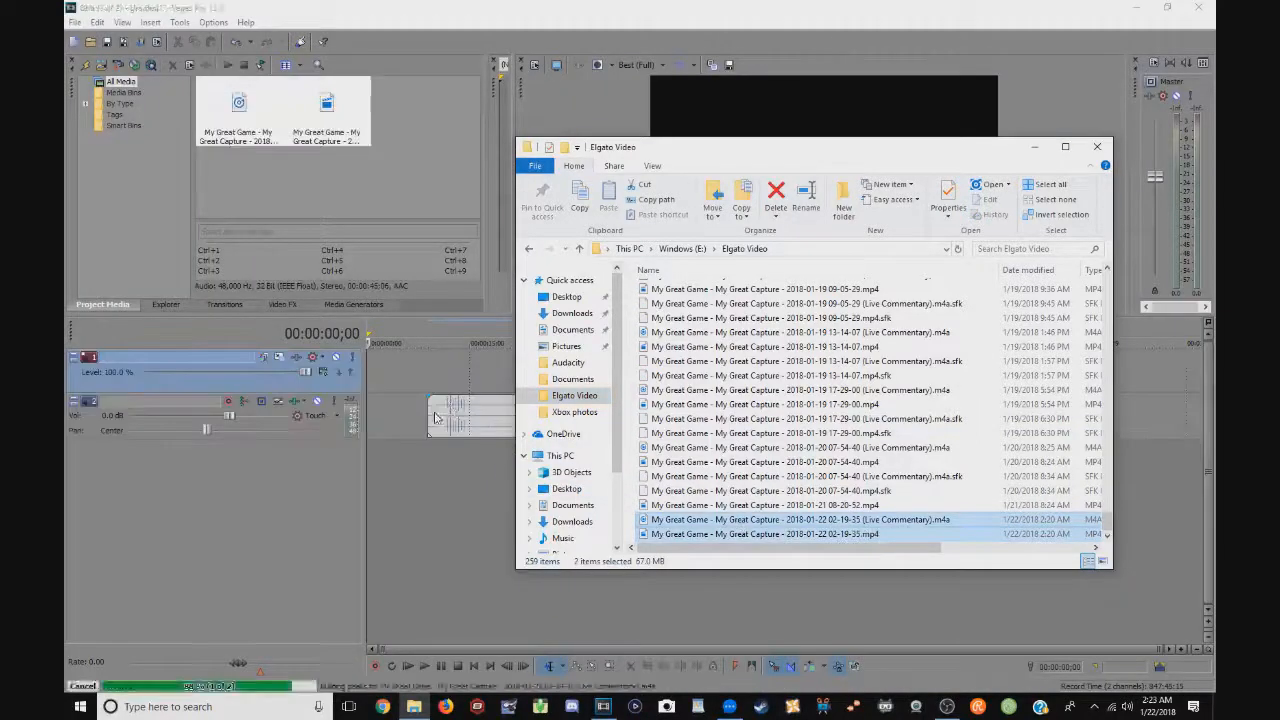
{"action": "left_click", "coordinate": [448, 360]}
{"action": "left_click_drag", "start_coordinate": [500, 414], "coordinate": [479, 470]}
Search Windows for "intro 20" and open the file location of Demo Demon LP Intro 2018.wmv
{"action": "left_click", "coordinate": [184, 706]}
{"action": "type", "text": "gameistri"}
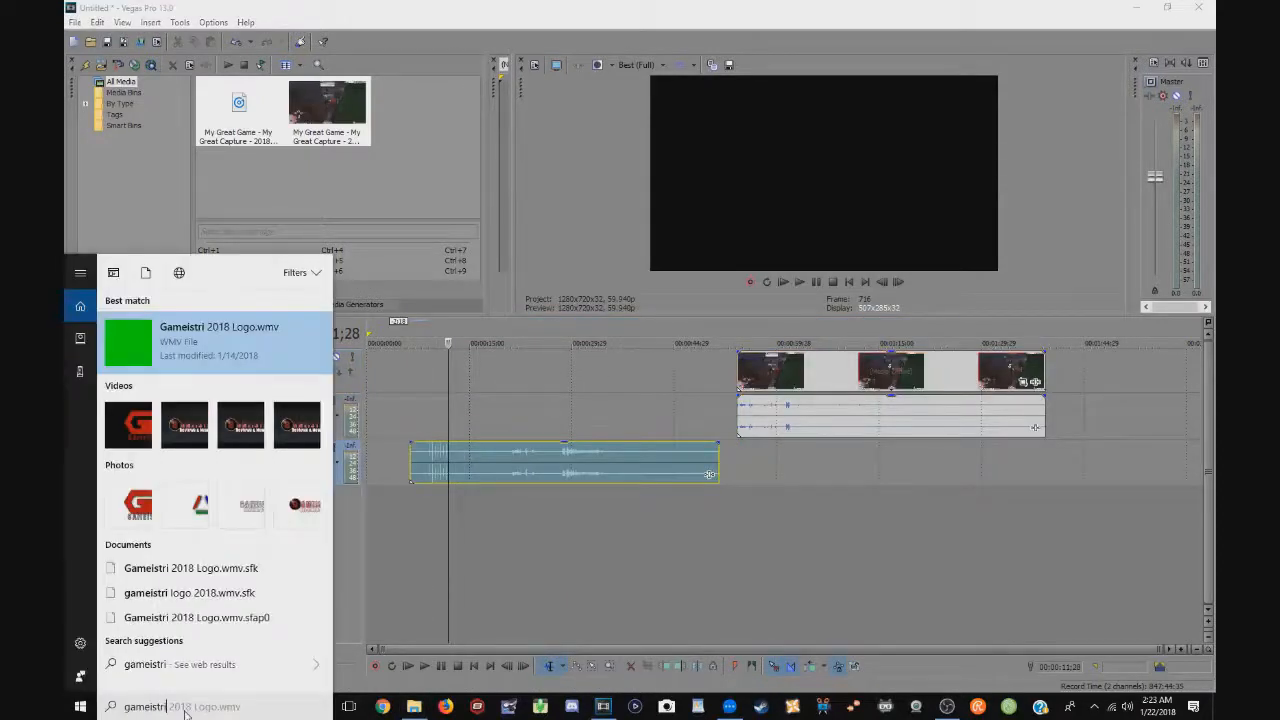
{"action": "type", "text": " intro"}
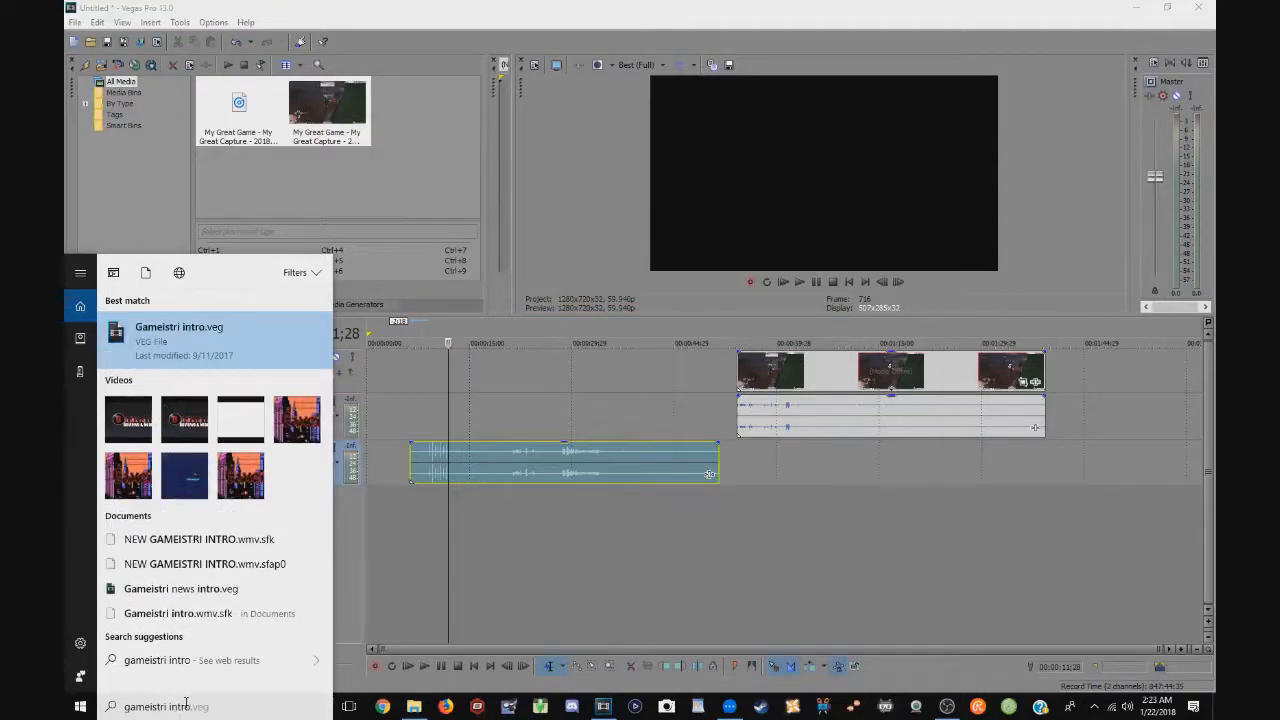
{"action": "key", "text": "ctrl+a"}
{"action": "type", "text": "in"}
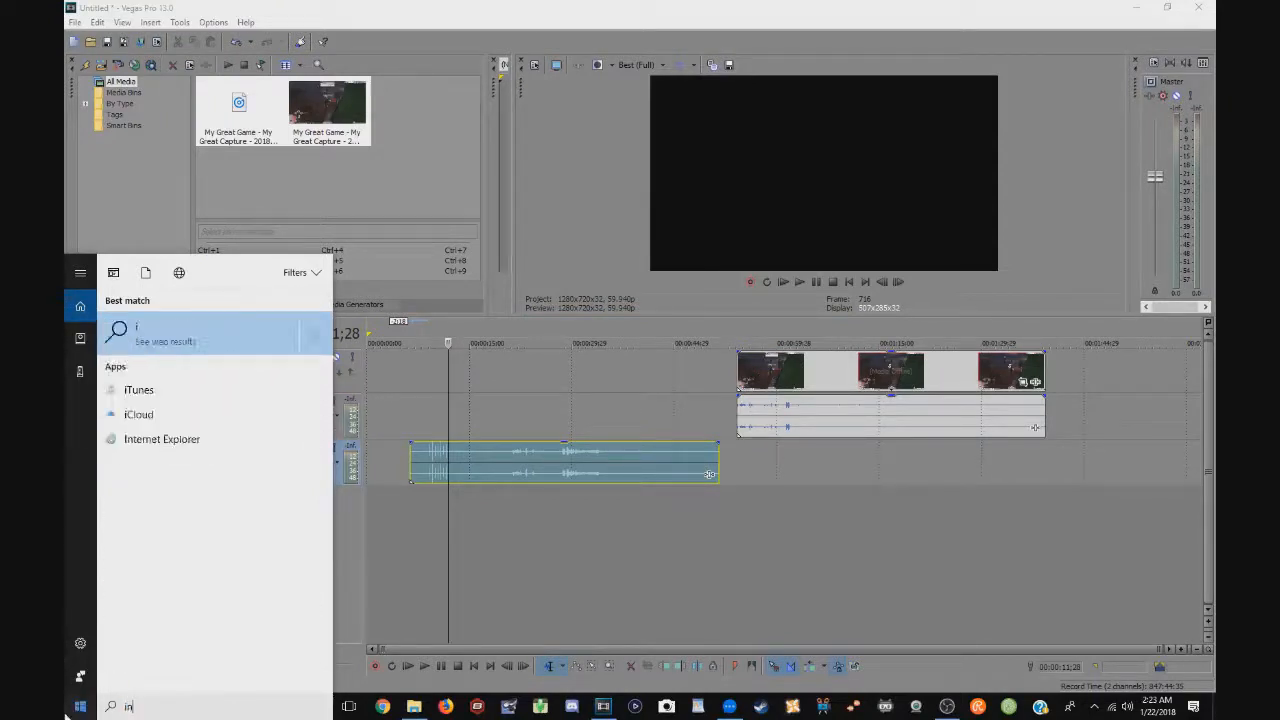
{"action": "type", "text": "tro 20"}
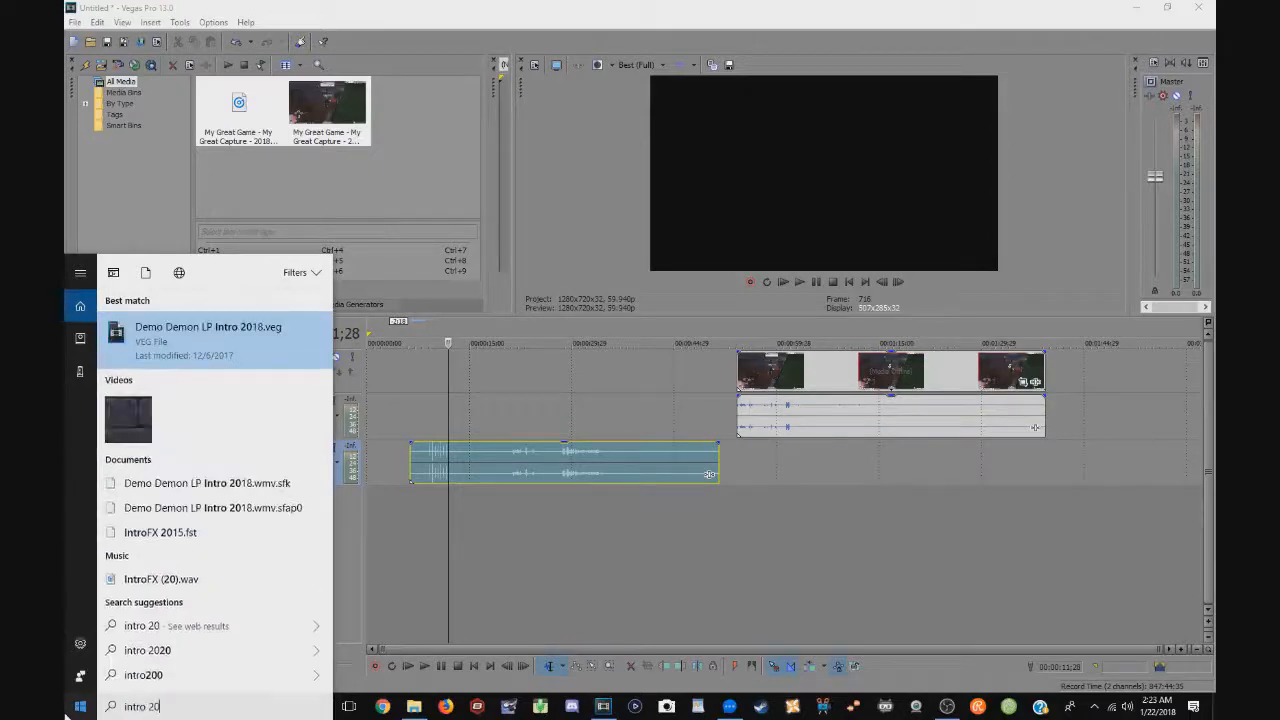
{"action": "right_click", "coordinate": [150, 424]}
{"action": "left_click", "coordinate": [160, 429]}
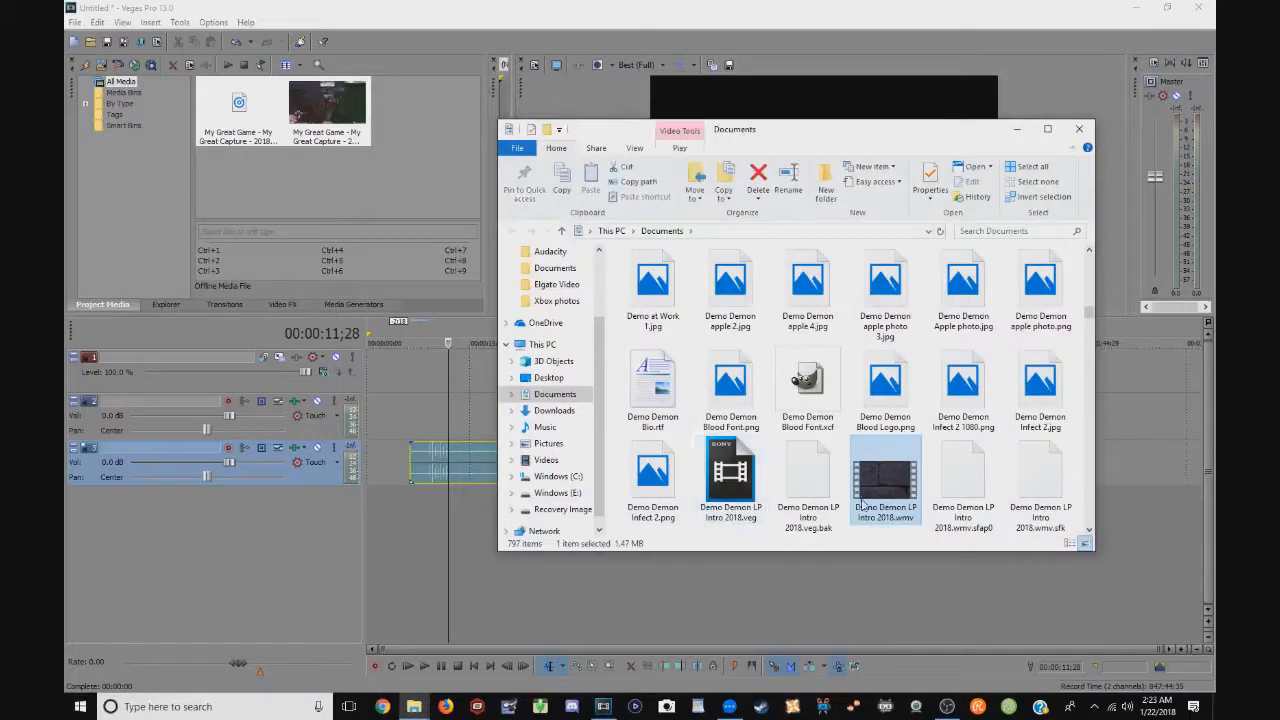
Add Demo Demon LP Intro 2018.wmv at the start of the timeline on new tracks below the existing ones
{"action": "left_click_drag", "start_coordinate": [881, 492], "coordinate": [370, 518]}
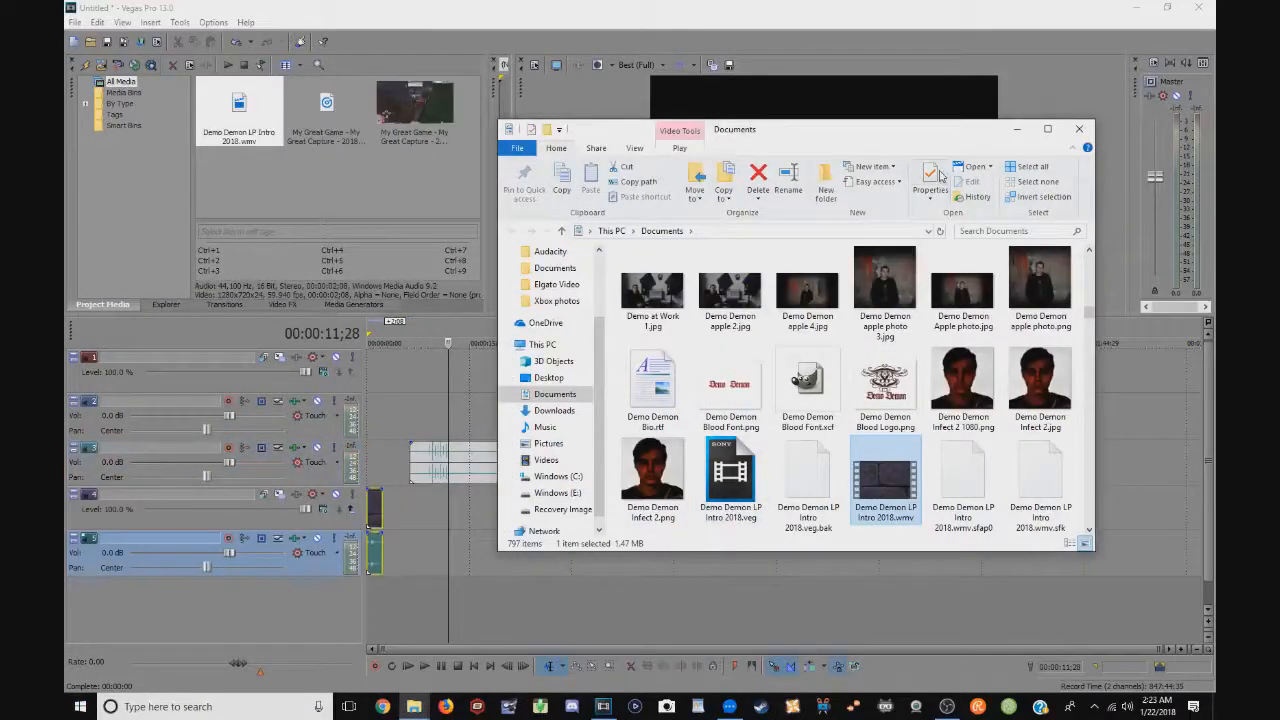
{"action": "left_click", "coordinate": [1016, 134]}
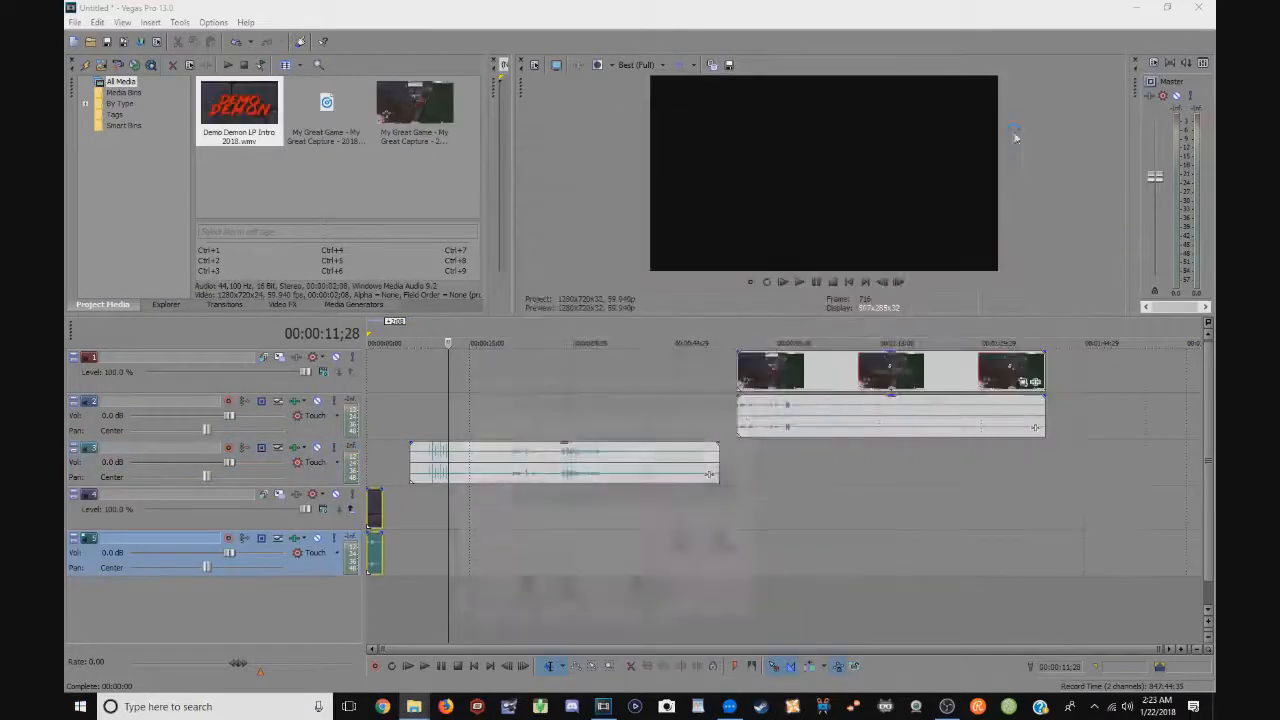
{"action": "left_click", "coordinate": [849, 281]}
Move the commentary clip and the gameplay clip so both start exactly where the intro clip ends
{"action": "scroll", "coordinate": [755, 440], "scroll_direction": "up", "scroll_amount": 5}
{"action": "scroll", "coordinate": [745, 455], "scroll_direction": "down", "scroll_amount": 4}
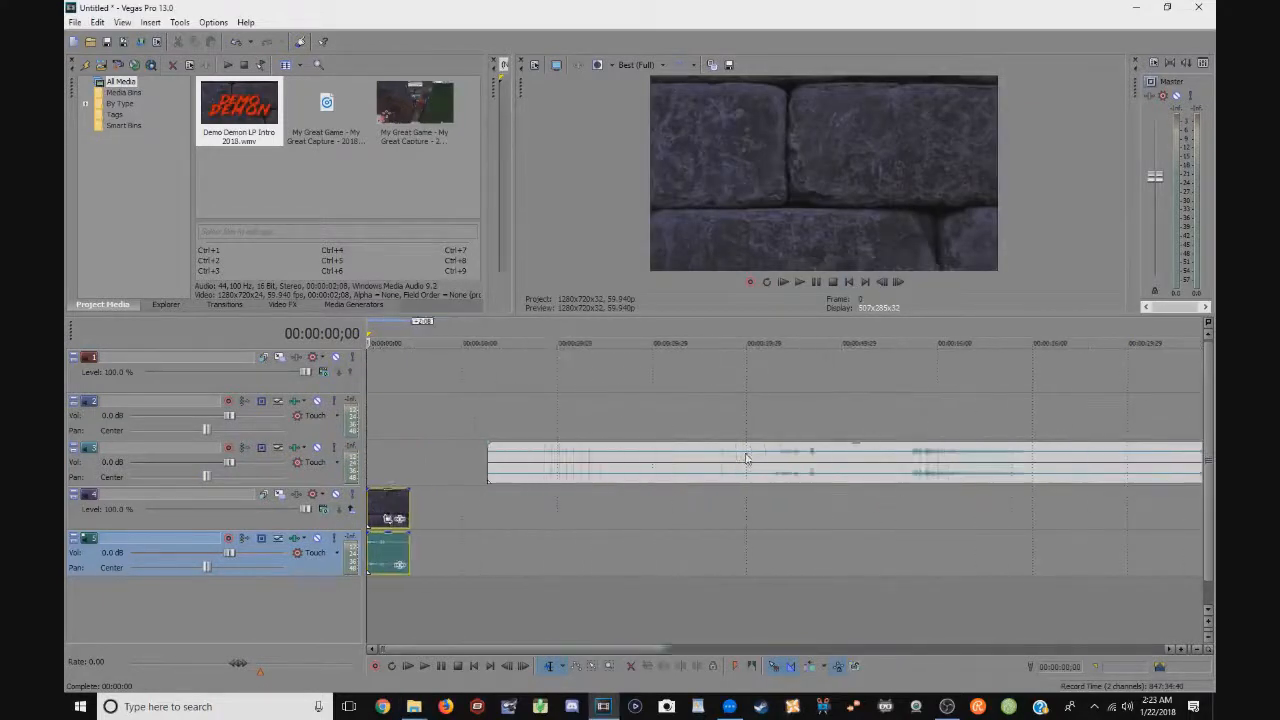
{"action": "left_click_drag", "start_coordinate": [752, 454], "coordinate": [709, 464]}
{"action": "left_click_drag", "start_coordinate": [980, 375], "coordinate": [491, 380]}
{"action": "scroll", "coordinate": [471, 596], "scroll_direction": "up", "scroll_amount": 6}
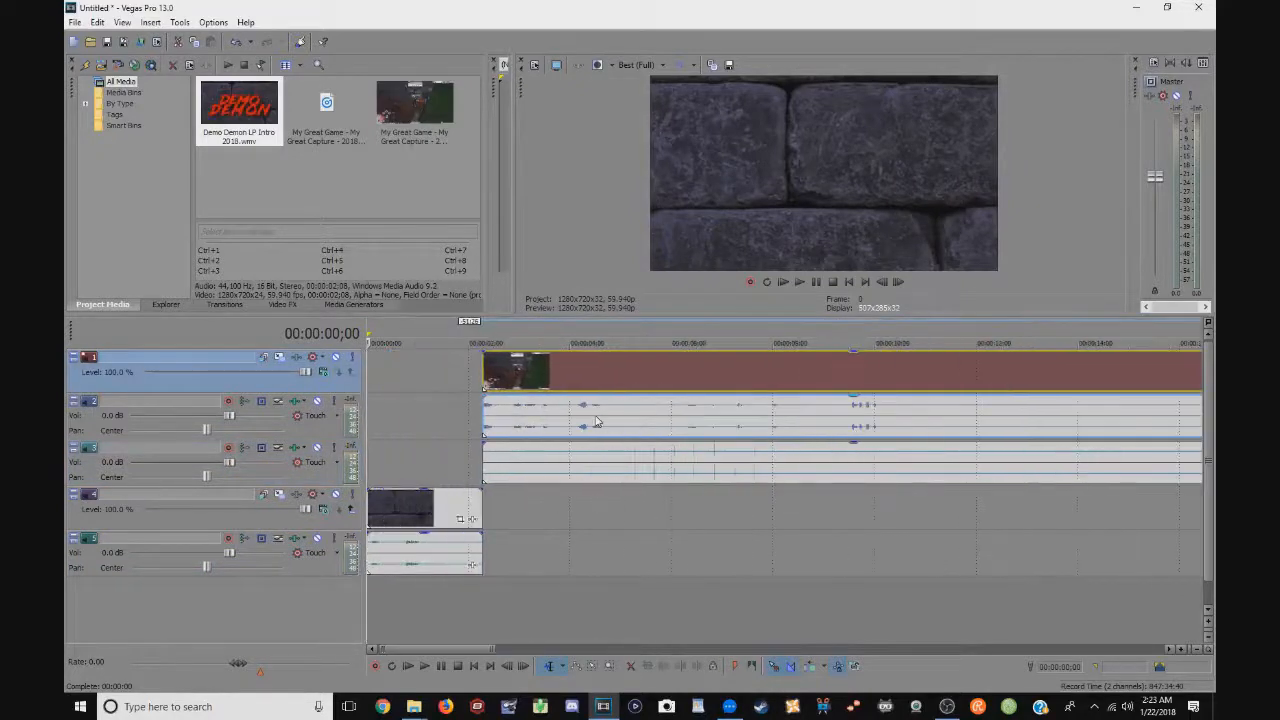
Play back parts of the gameplay and commentary clips to check how the two audio tracks sound together
{"action": "left_click_drag", "start_coordinate": [242, 665], "coordinate": [265, 670]}
{"action": "scroll", "coordinate": [874, 380], "scroll_direction": "down", "scroll_amount": 3}
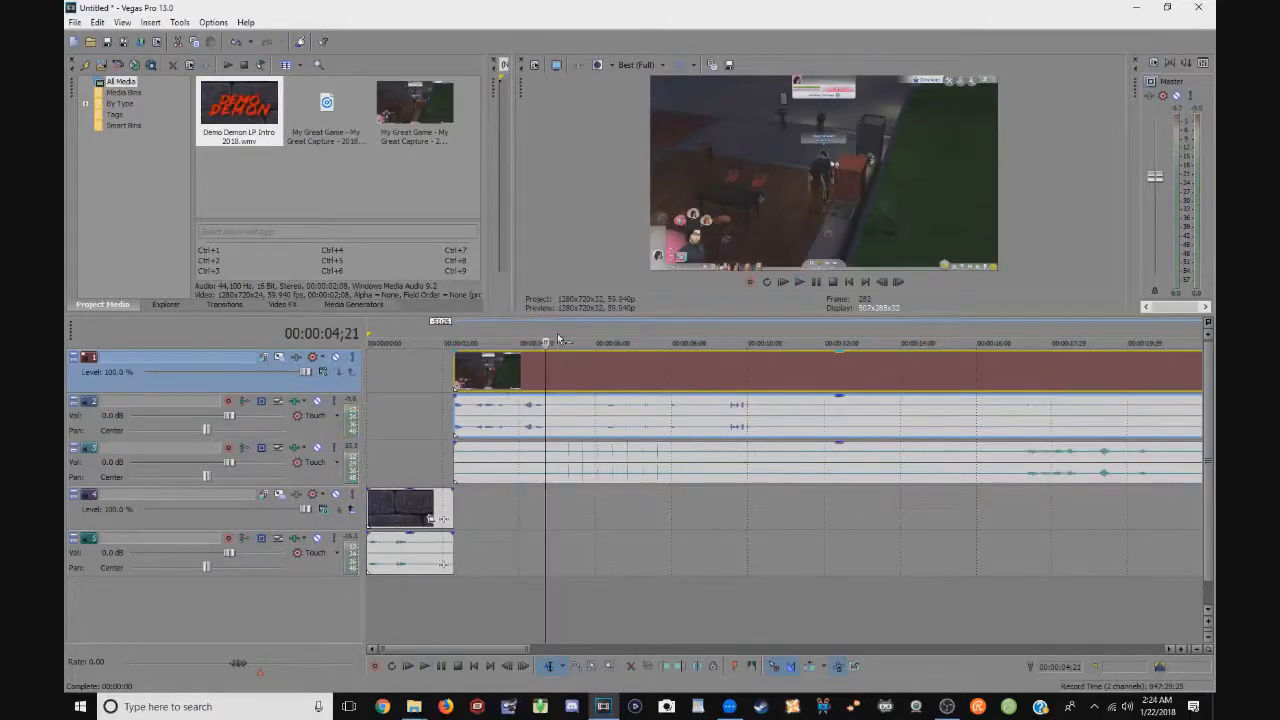
{"action": "left_click", "coordinate": [555, 333]}
{"action": "key", "text": "space"}
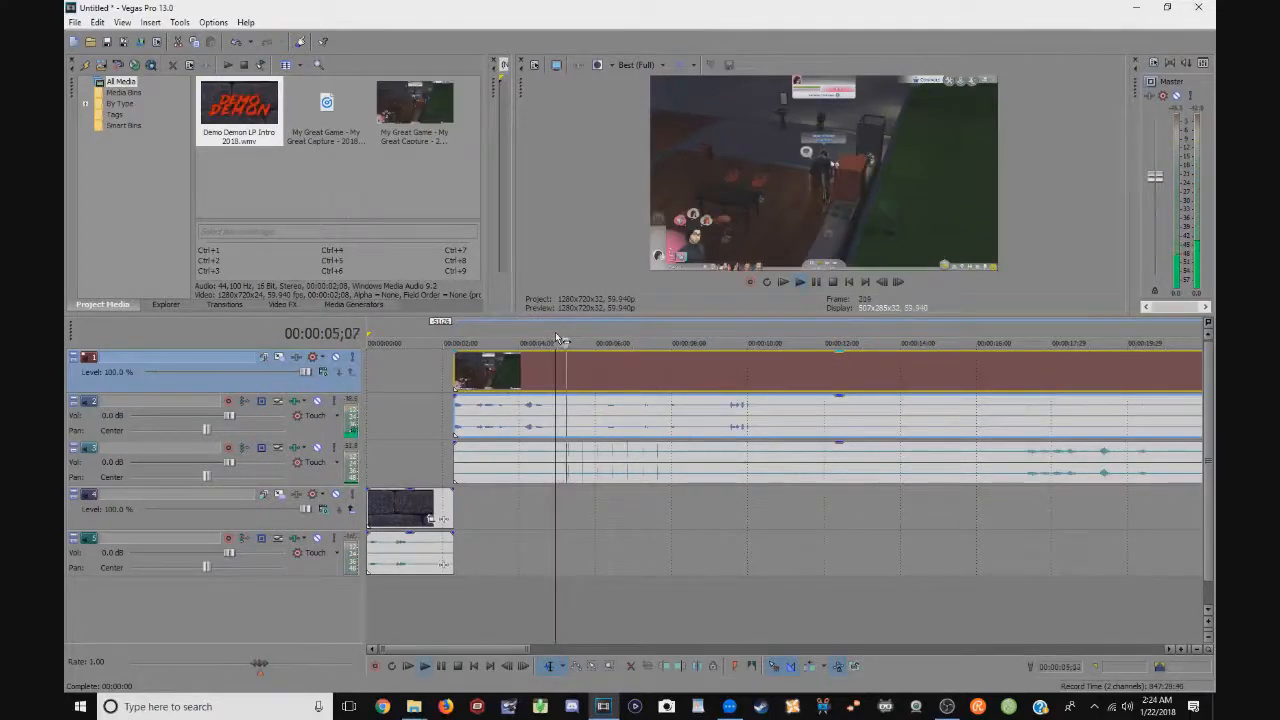
{"action": "scroll", "coordinate": [555, 333], "scroll_direction": "down", "scroll_amount": 2}
{"action": "scroll", "coordinate": [557, 340], "scroll_direction": "down", "scroll_amount": 1}
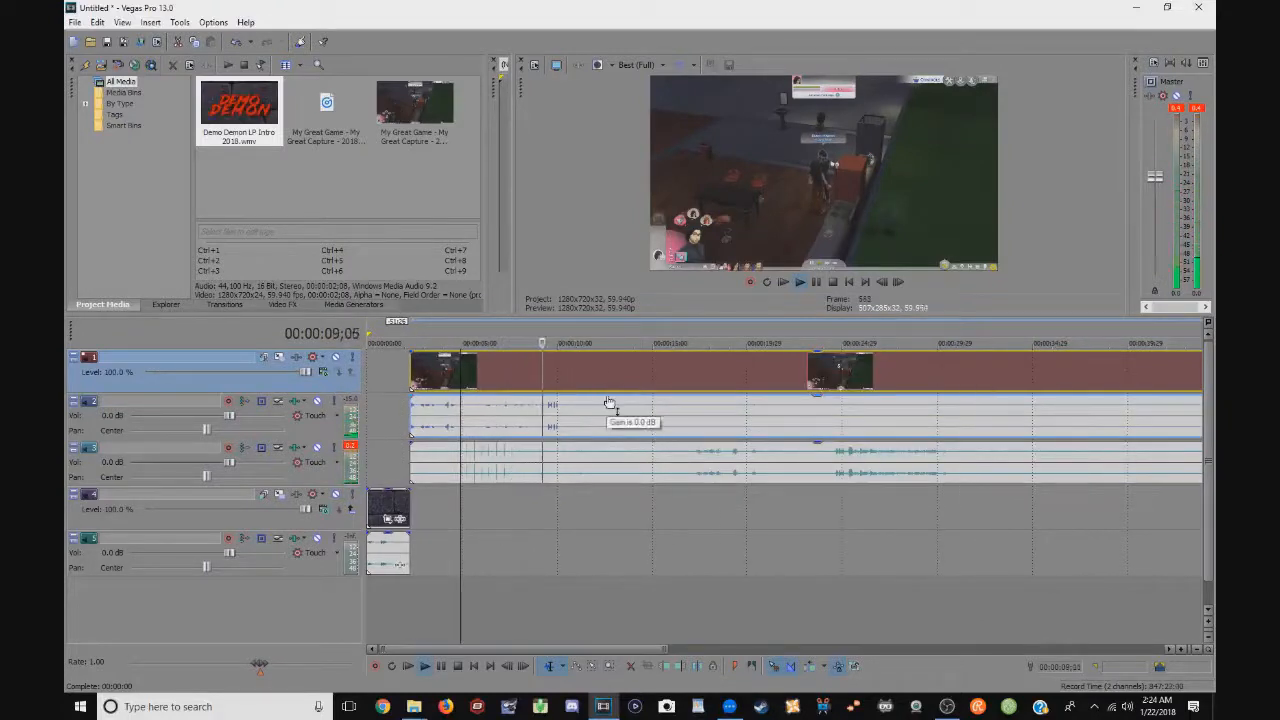
{"action": "key", "text": "space"}
{"action": "left_click", "coordinate": [689, 327]}
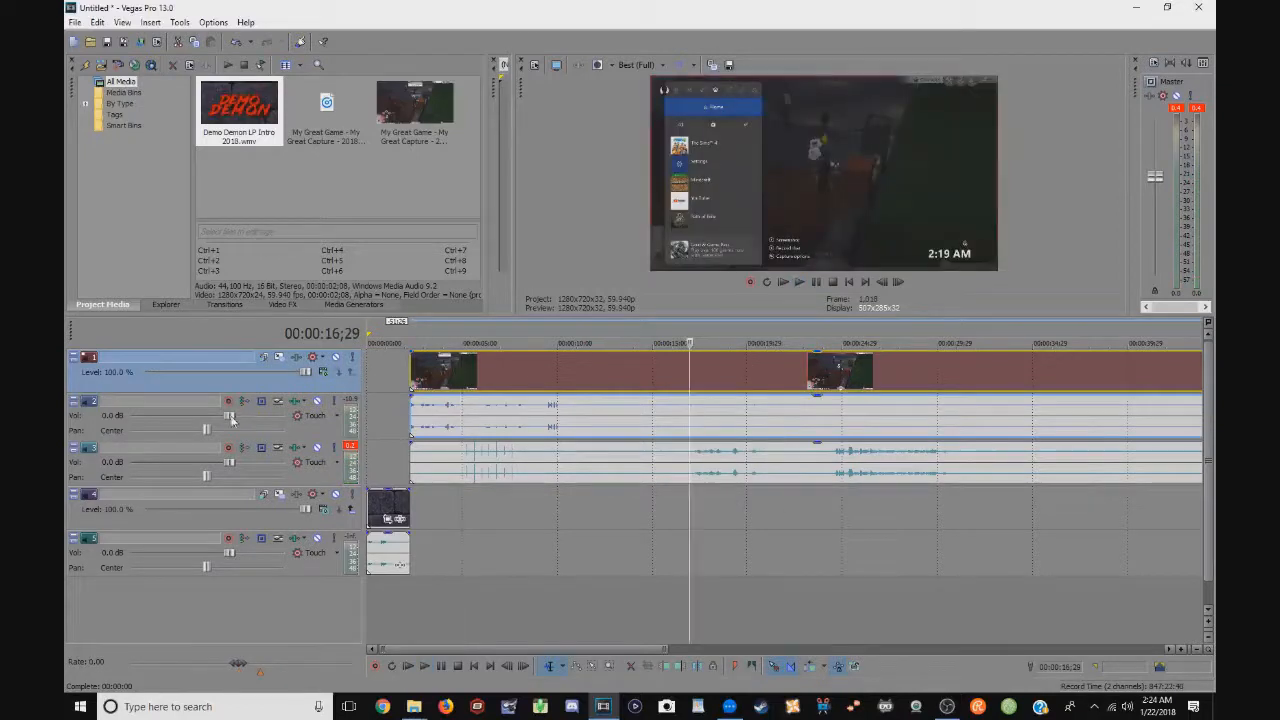
Set the volume of the game audio on track 2 to -15 dB
{"action": "double_click", "coordinate": [121, 418]}
{"action": "type", "text": "-15"}
{"action": "key", "text": "Return"}
Trim the beginnings of the gameplay clip and the commentary clip to about 24 seconds on the timeline
{"action": "scroll", "coordinate": [808, 340], "scroll_direction": "down", "scroll_amount": 2}
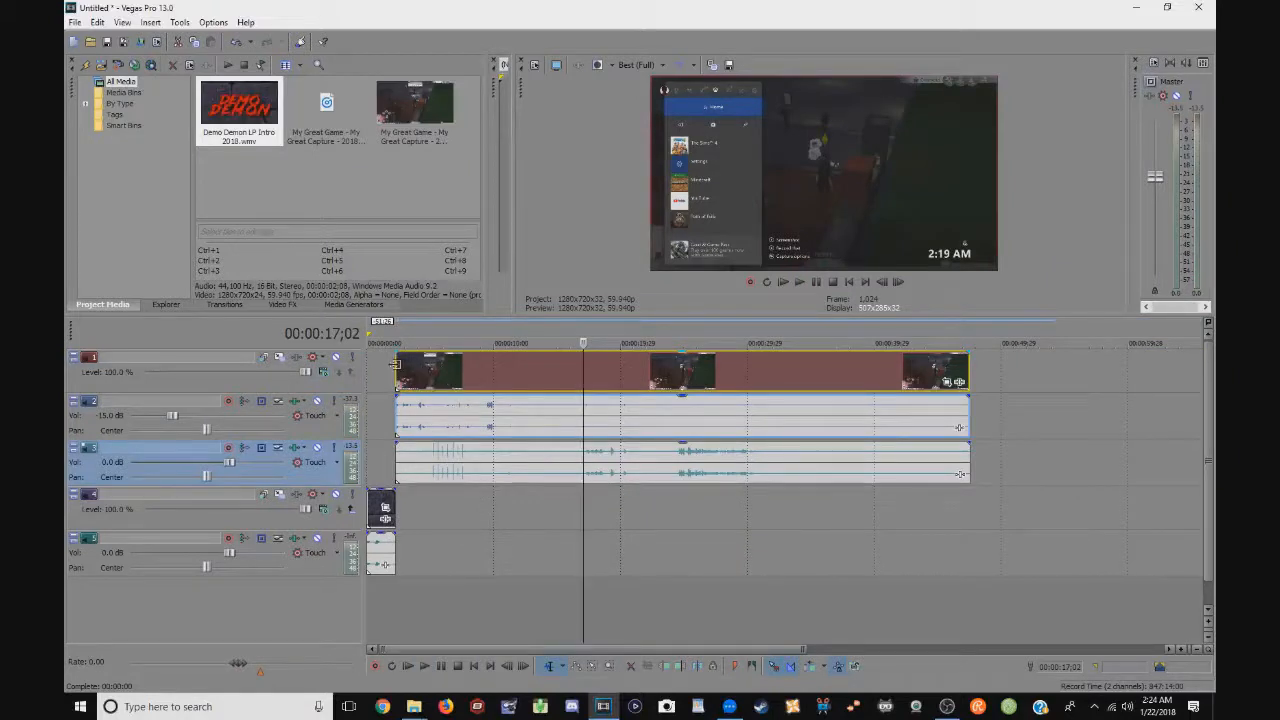
{"action": "left_click_drag", "start_coordinate": [402, 366], "coordinate": [676, 394]}
{"action": "left_click_drag", "start_coordinate": [399, 454], "coordinate": [678, 463]}
Trim a little more off the beginnings of the gameplay clip and the commentary clip so both start at the same point
{"action": "scroll", "coordinate": [758, 464], "scroll_direction": "up", "scroll_amount": 2}
{"action": "scroll", "coordinate": [760, 464], "scroll_direction": "up", "scroll_amount": 2}
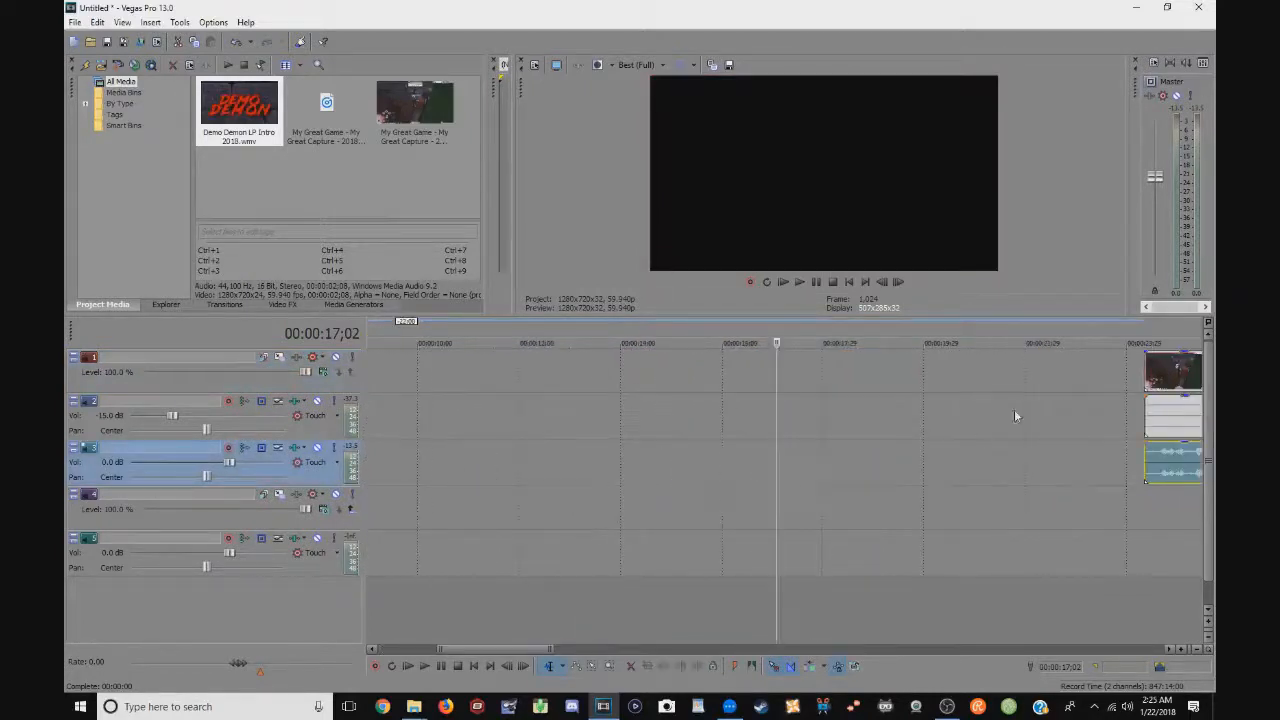
{"action": "left_click", "coordinate": [1153, 334]}
{"action": "scroll", "coordinate": [1125, 345], "scroll_direction": "up", "scroll_amount": 1}
{"action": "scroll", "coordinate": [1010, 370], "scroll_direction": "up", "scroll_amount": 2}
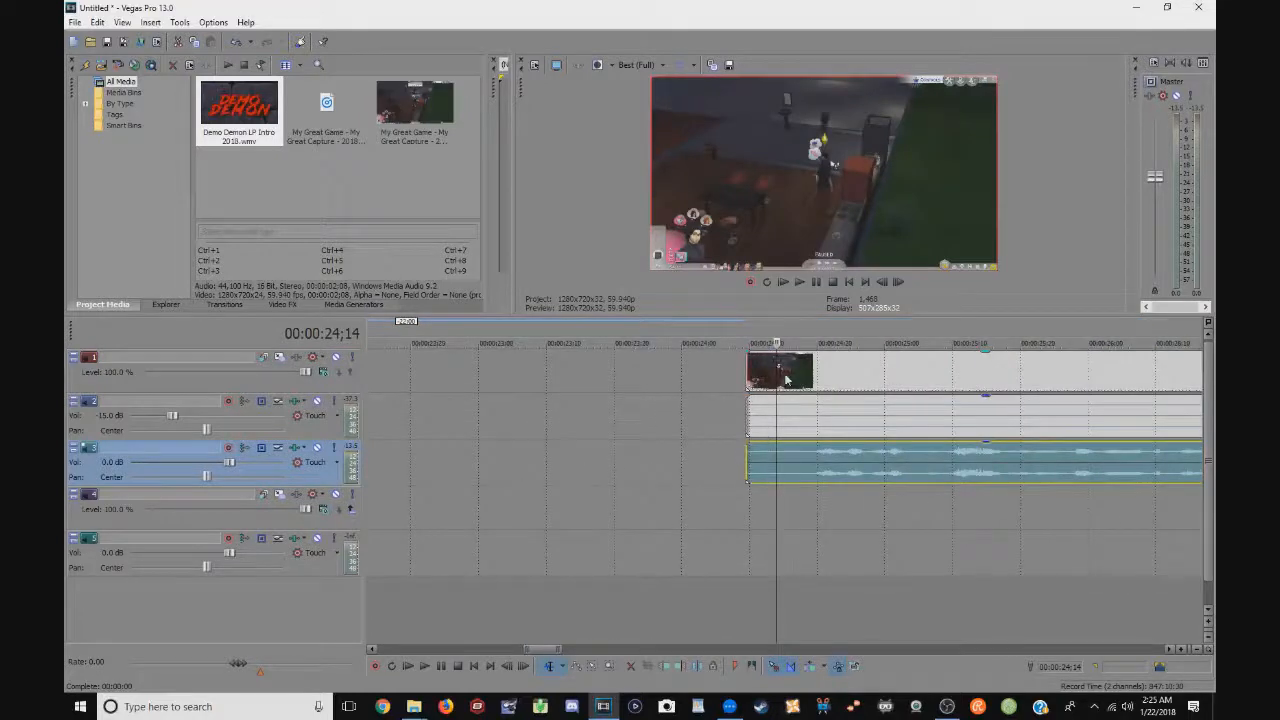
{"action": "left_click_drag", "start_coordinate": [752, 372], "coordinate": [794, 374]}
{"action": "left_click_drag", "start_coordinate": [749, 456], "coordinate": [796, 456]}
Move the trimmed gameplay clip and commentary clip back so both start exactly where the intro clip ends
{"action": "scroll", "coordinate": [792, 418], "scroll_direction": "down", "scroll_amount": 6}
{"action": "left_click_drag", "start_coordinate": [625, 378], "coordinate": [474, 386]}
{"action": "left_click_drag", "start_coordinate": [623, 453], "coordinate": [476, 474]}
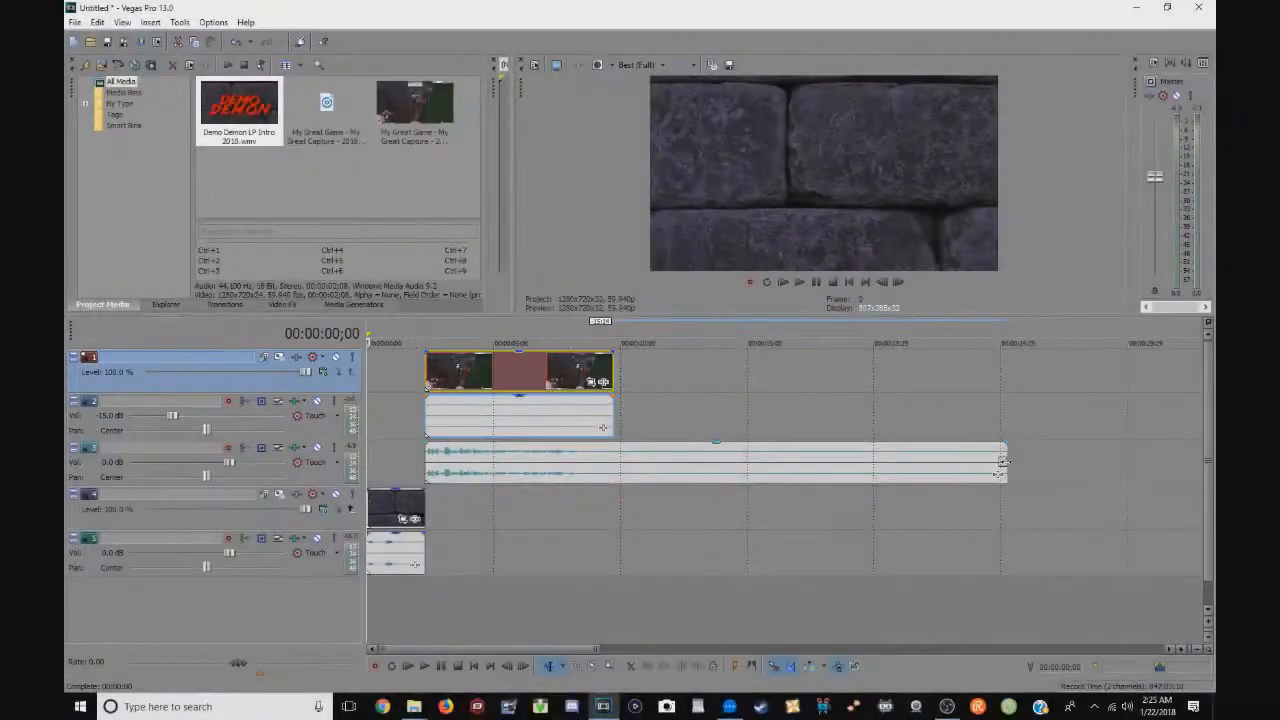
Trim the commentary clip's end to match the gameplay clip's end and select the timeline from the start to 00:00:09;22 as the render region
{"action": "left_click", "coordinate": [606, 466]}
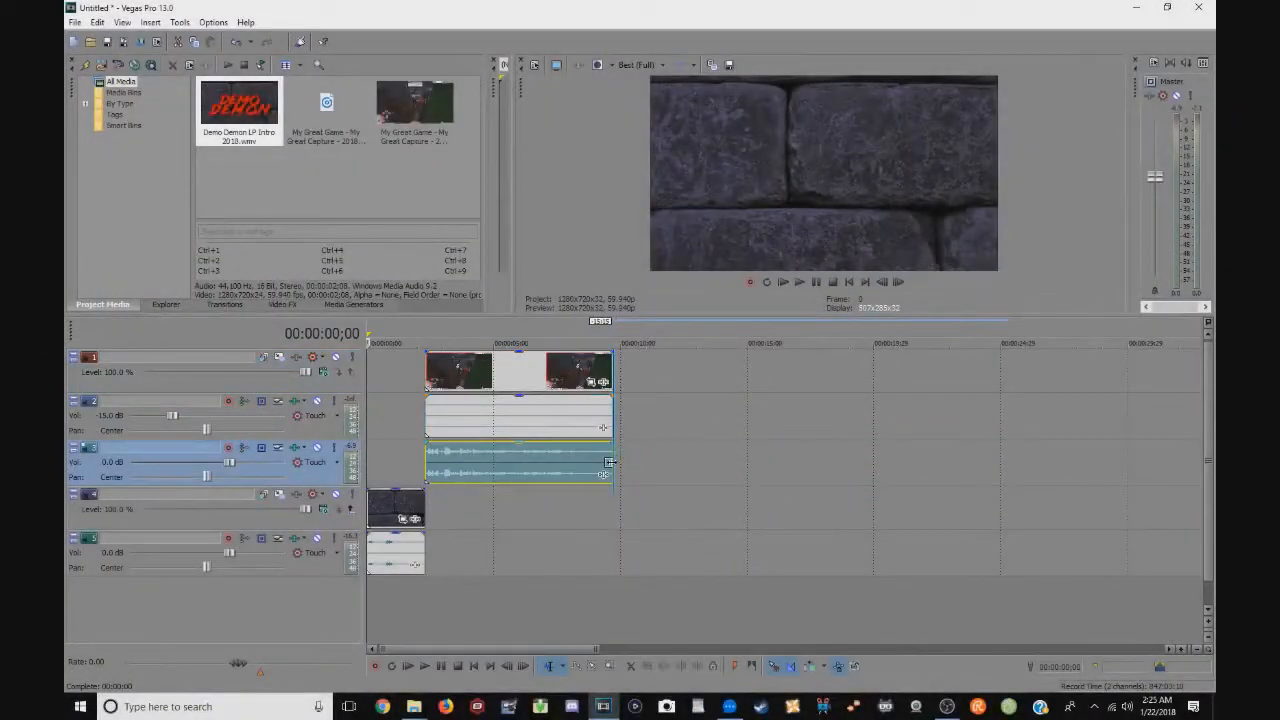
{"action": "left_click_drag", "start_coordinate": [614, 337], "coordinate": [367, 337]}
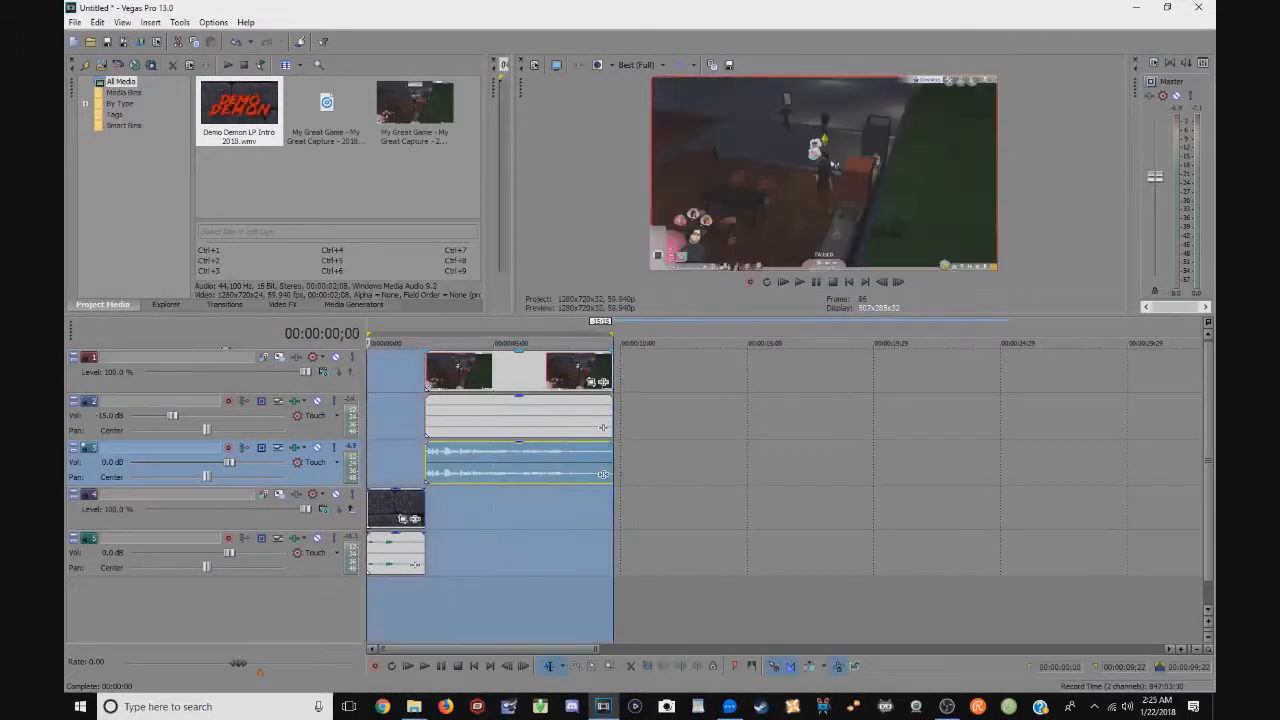
Open the render settings for the selected region, review the Windows Media Video V11 templates, enter asdasda as the output name, and cancel
{"action": "left_click", "coordinate": [140, 41]}
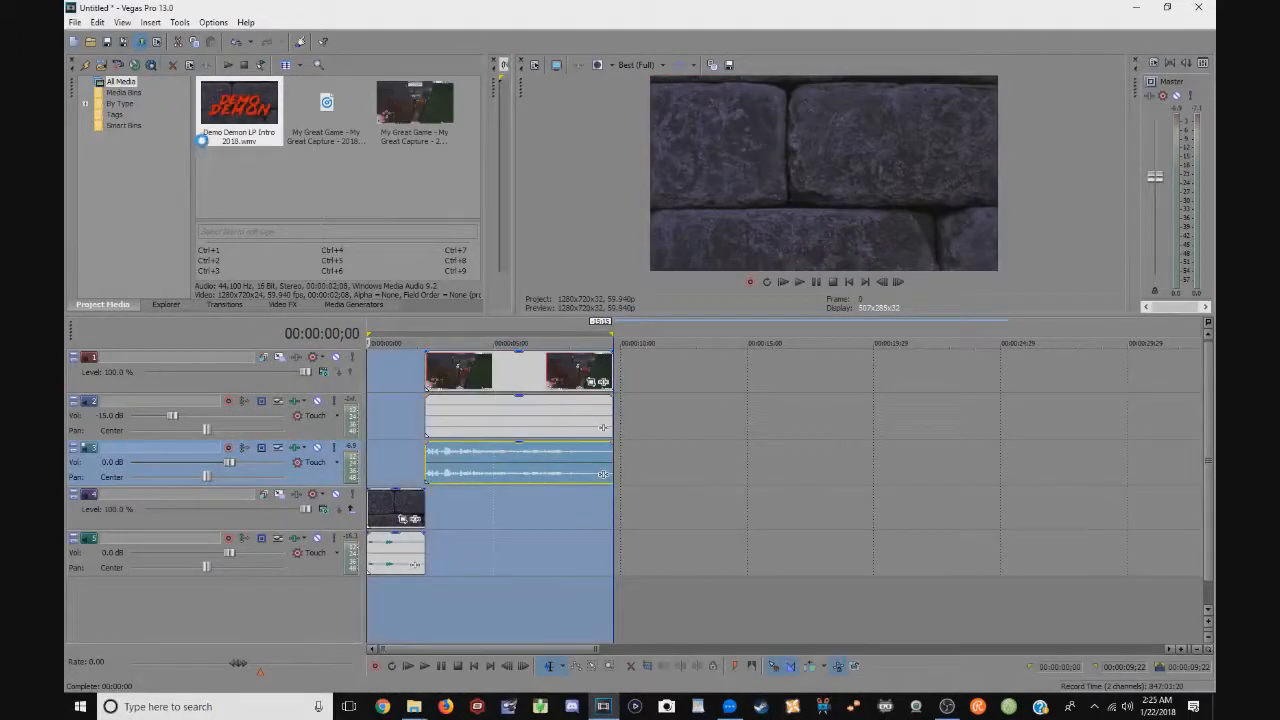
{"action": "left_click_drag", "start_coordinate": [240, 180], "coordinate": [781, 179]}
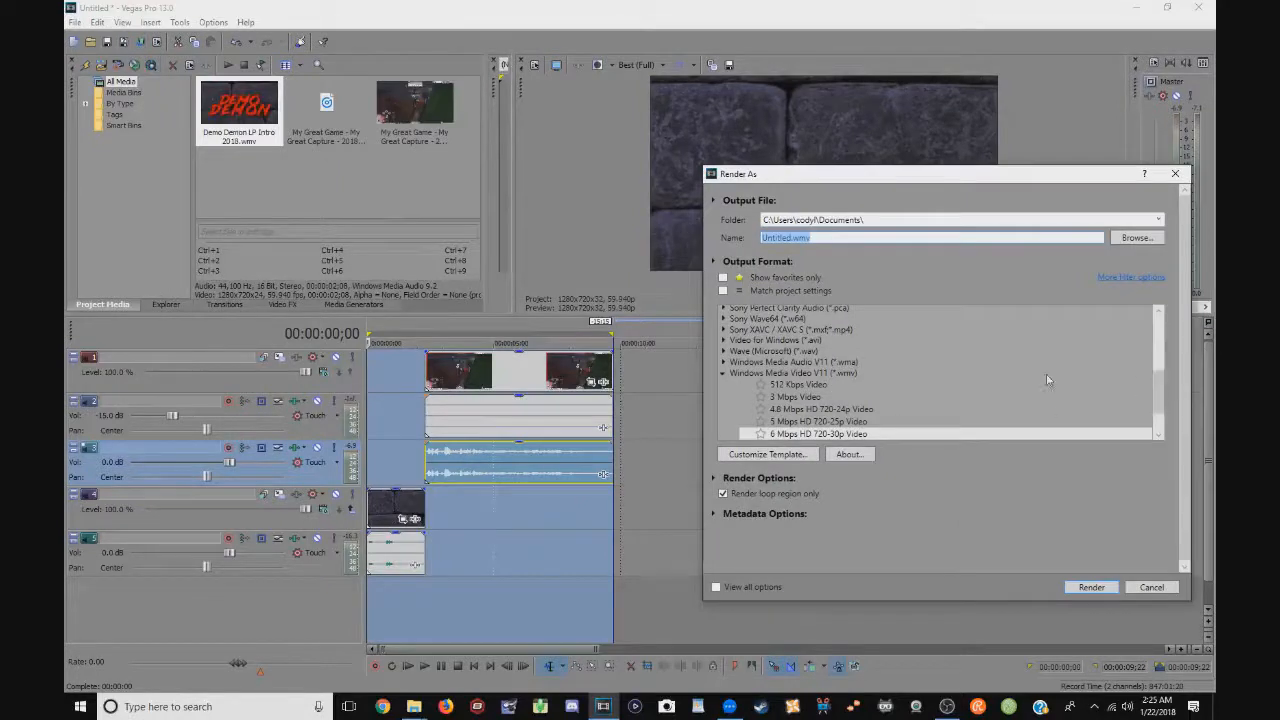
{"action": "scroll", "coordinate": [1126, 380], "scroll_direction": "down", "scroll_amount": 2}
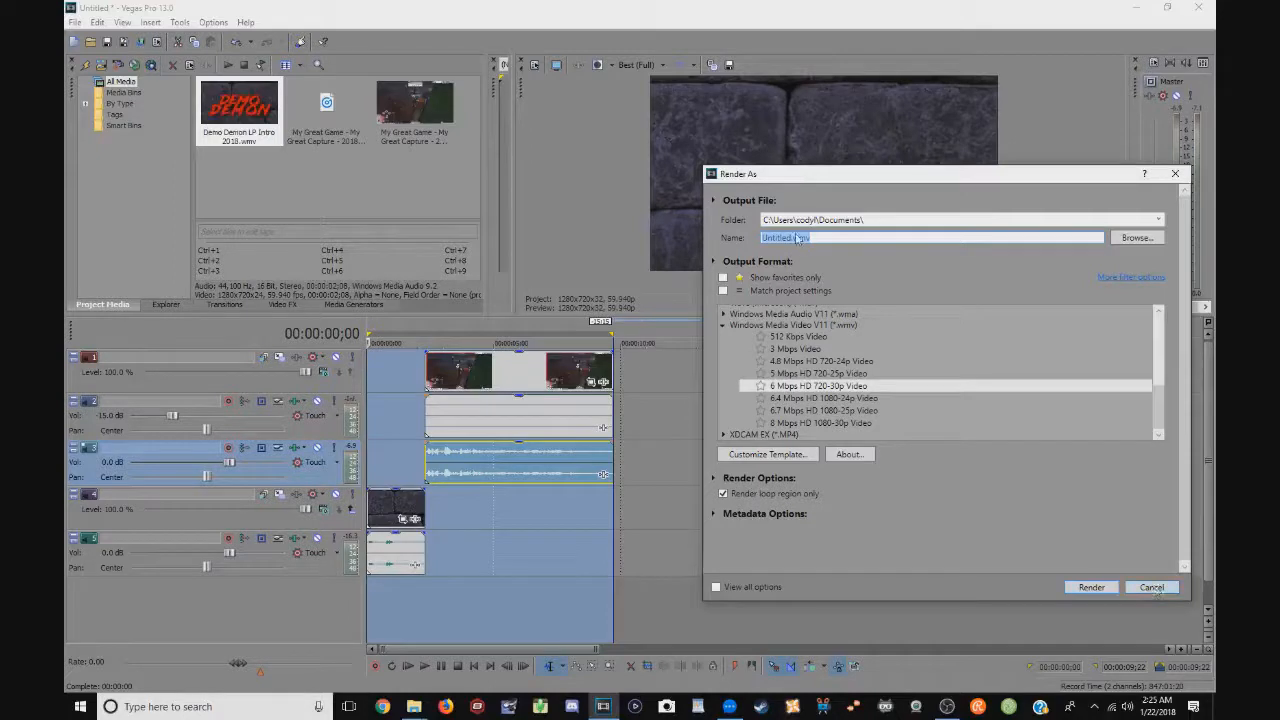
{"action": "type", "text": "asdasda"}
{"action": "left_click", "coordinate": [1153, 588]}
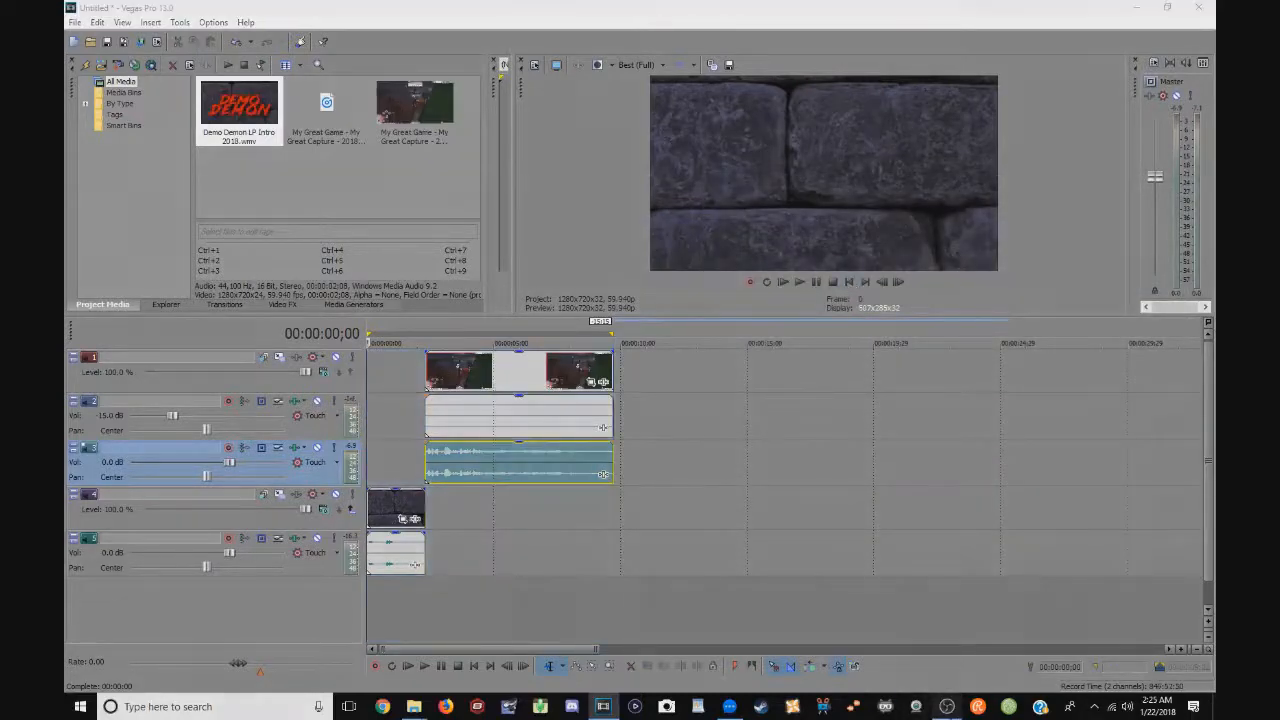
{"action": "left_click", "coordinate": [947, 706]}
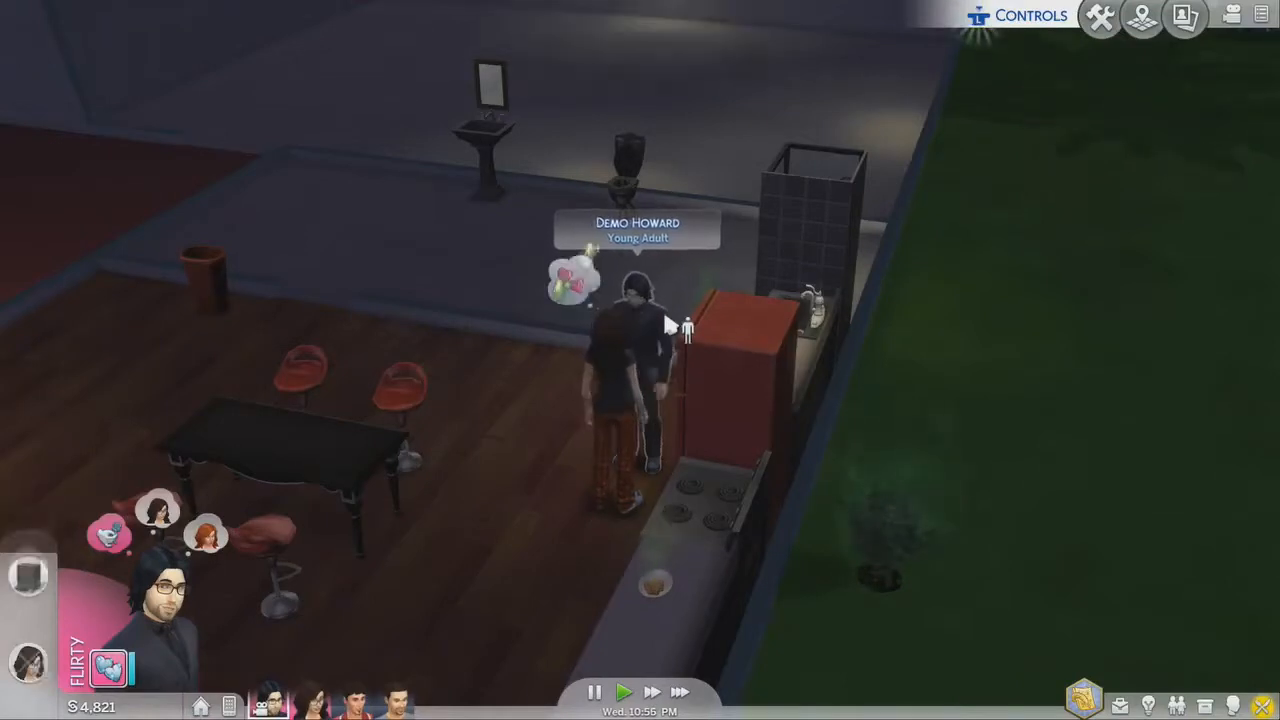
{"action": "key", "text": "super"}
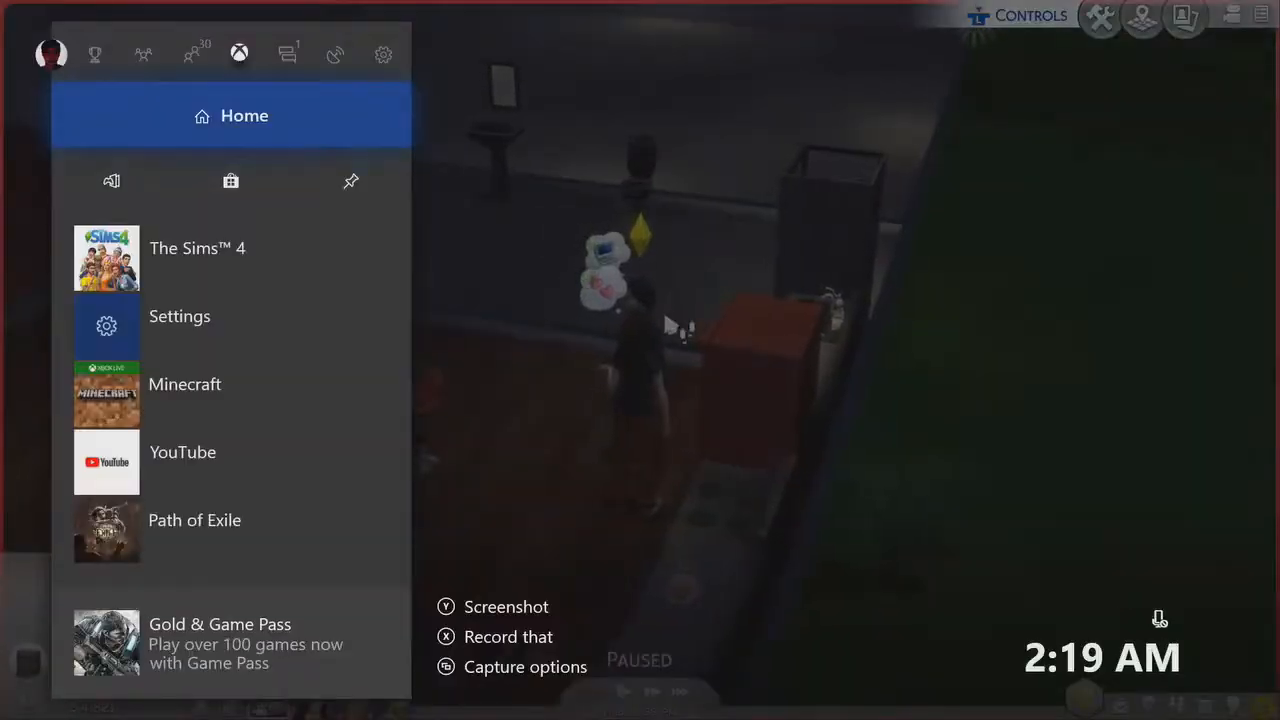
{"action": "key", "text": "Down"}
{"action": "key", "text": "Up"}
{"action": "key", "text": "Down"}
{"action": "key", "text": "Up"}
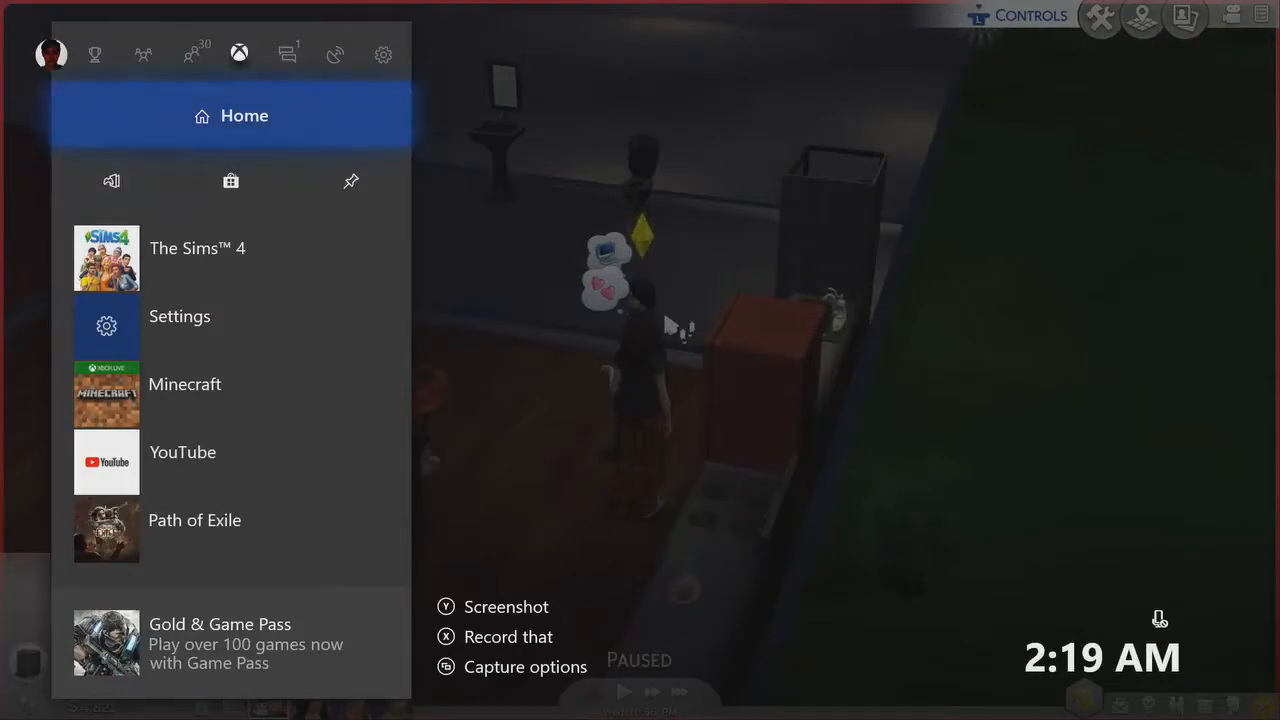
{"action": "key", "text": "Down"}
{"action": "key", "text": "Up"}
{"action": "key", "text": "Down"}
{"action": "key", "text": "Up"}
{"action": "key", "text": "Down"}
{"action": "key", "text": "Up"}
{"action": "key", "text": "Escape"}
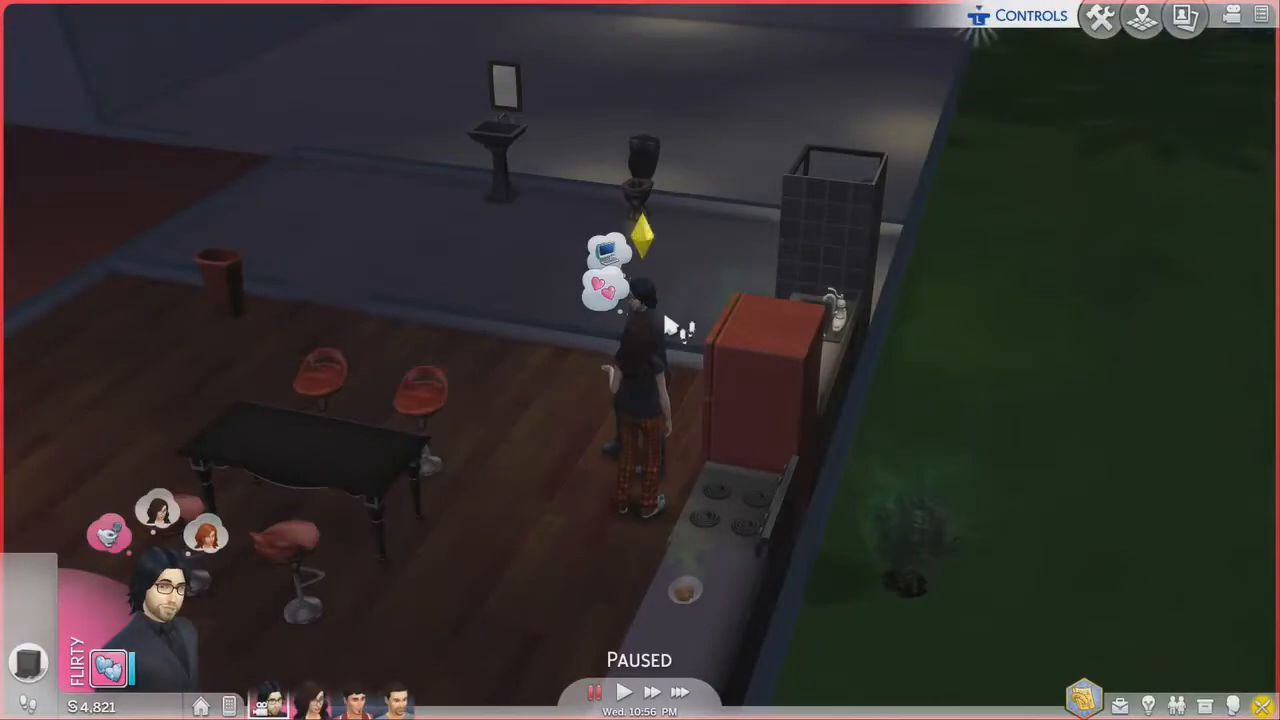